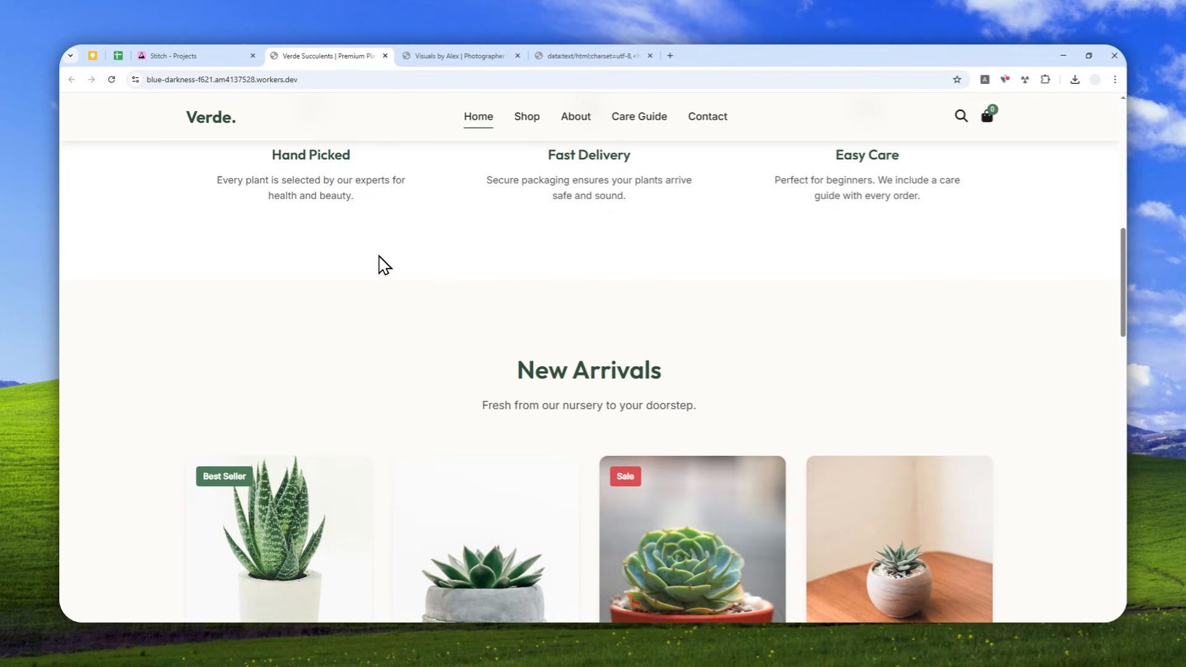
# - Compare the live Verde Succulents page with its homepage design and attention heatmap in the Stitch project
pyautogui.scroll(-7, 395, 247)
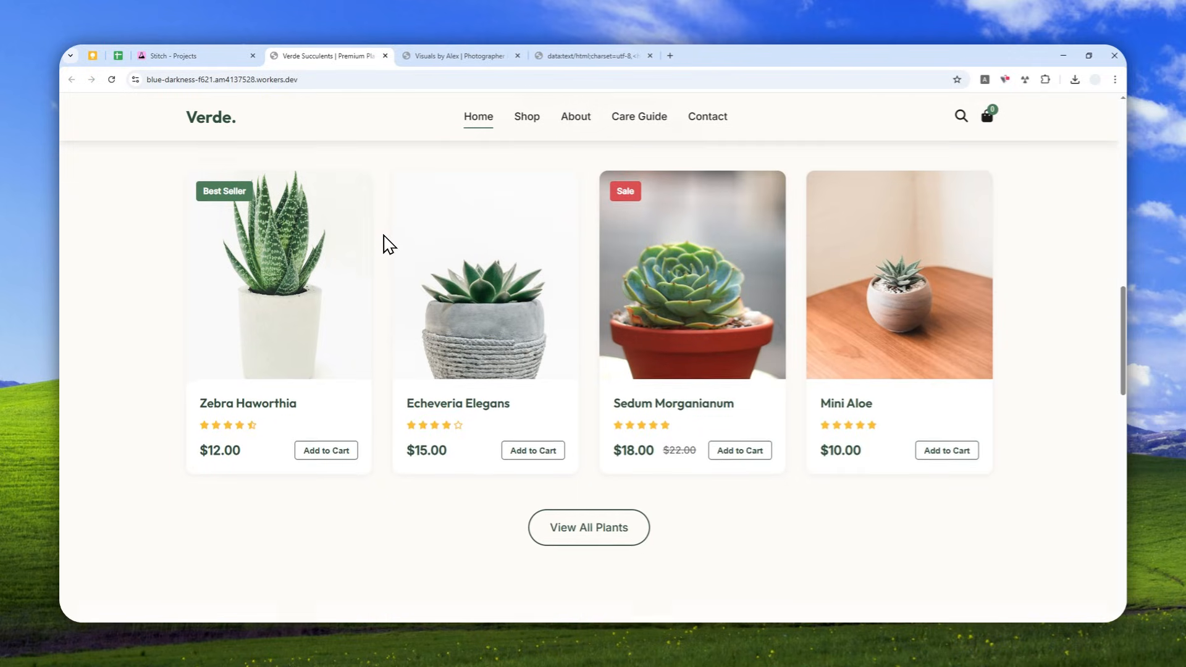
pyautogui.scroll(-5, 386, 244)
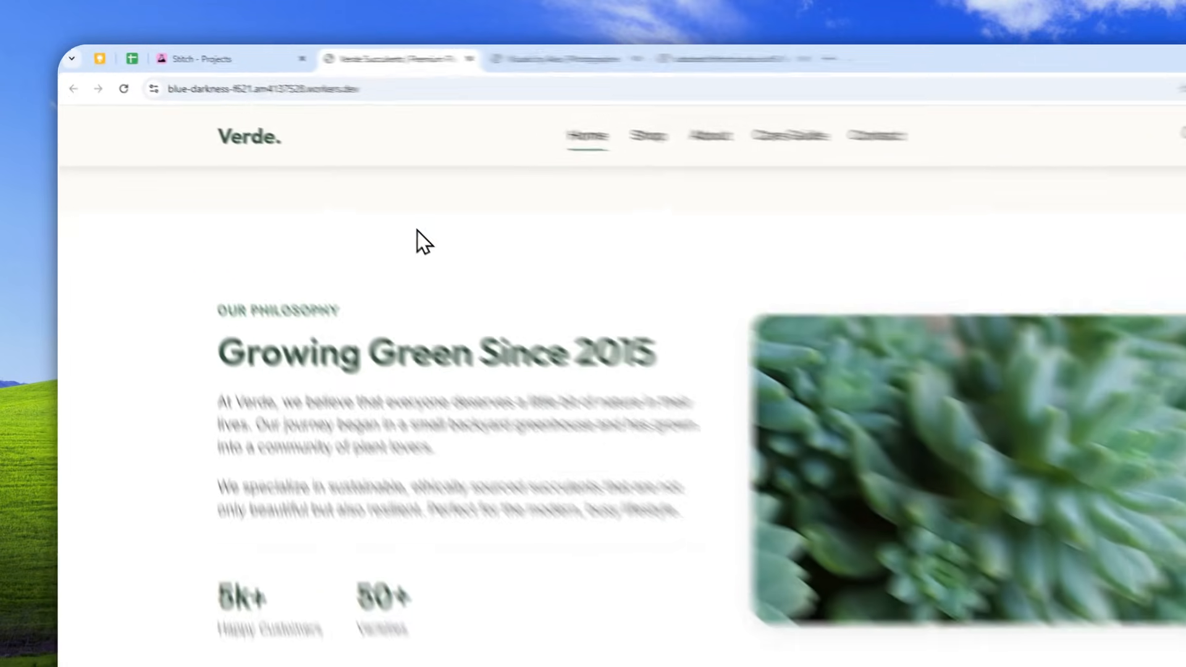
pyautogui.click(199, 53)
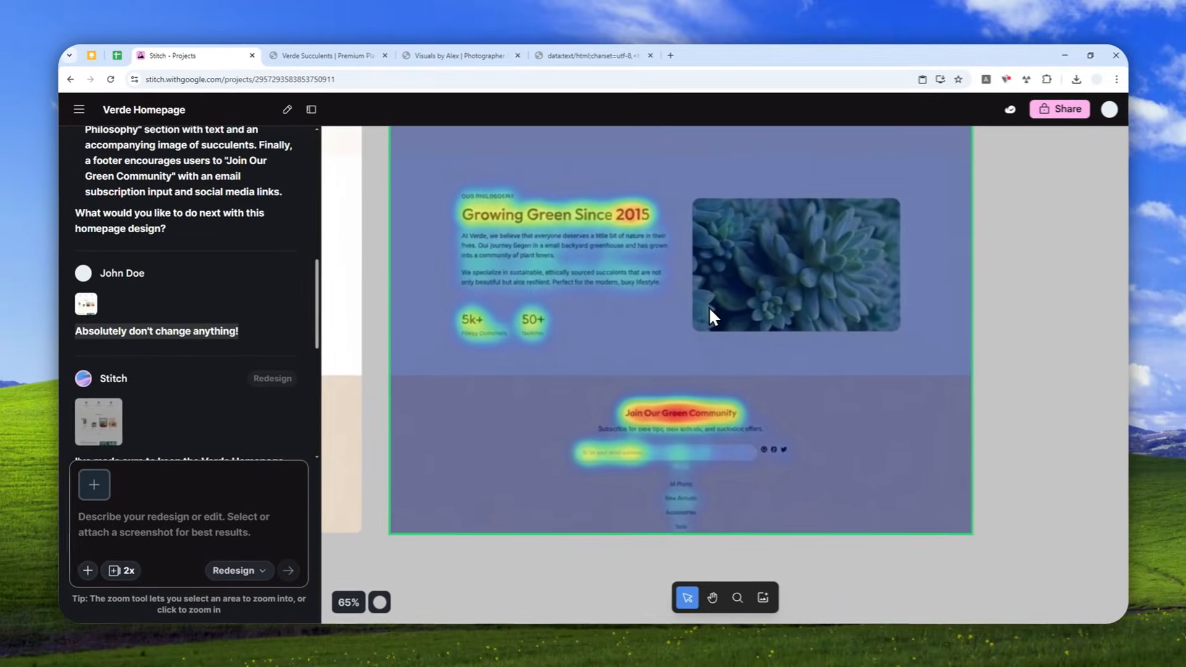
pyautogui.scroll(5, 760, 317)
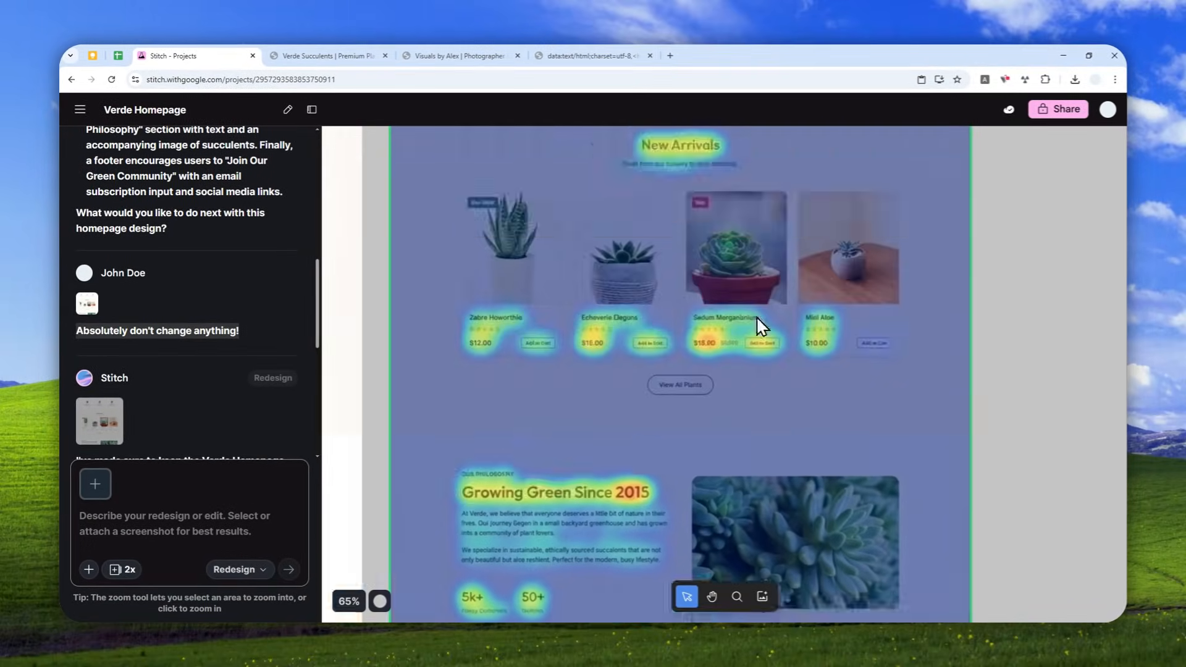
pyautogui.scroll(4, 750, 312)
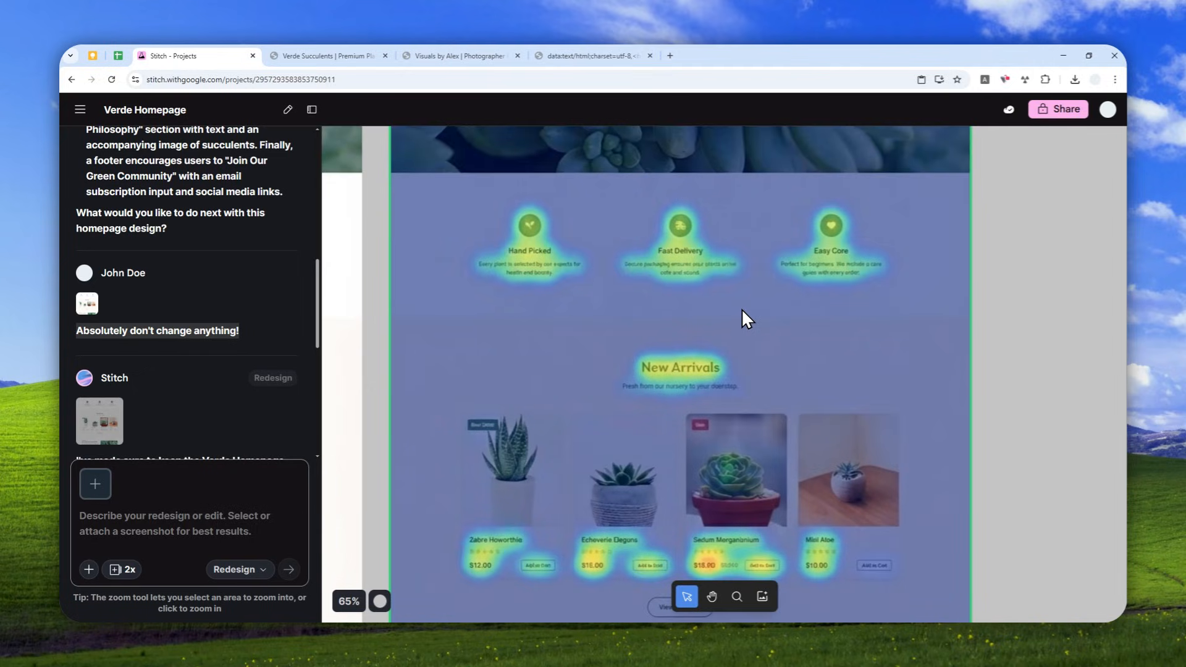
pyautogui.scroll(5, 741, 309)
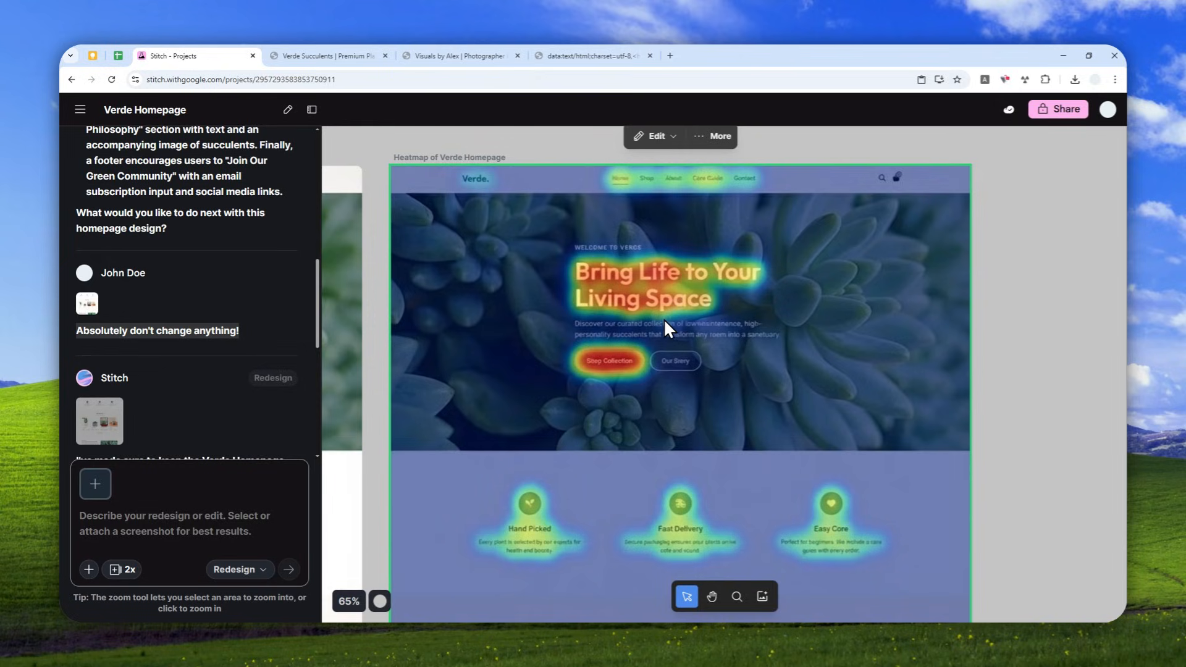
pyautogui.scroll(-5, 646, 289)
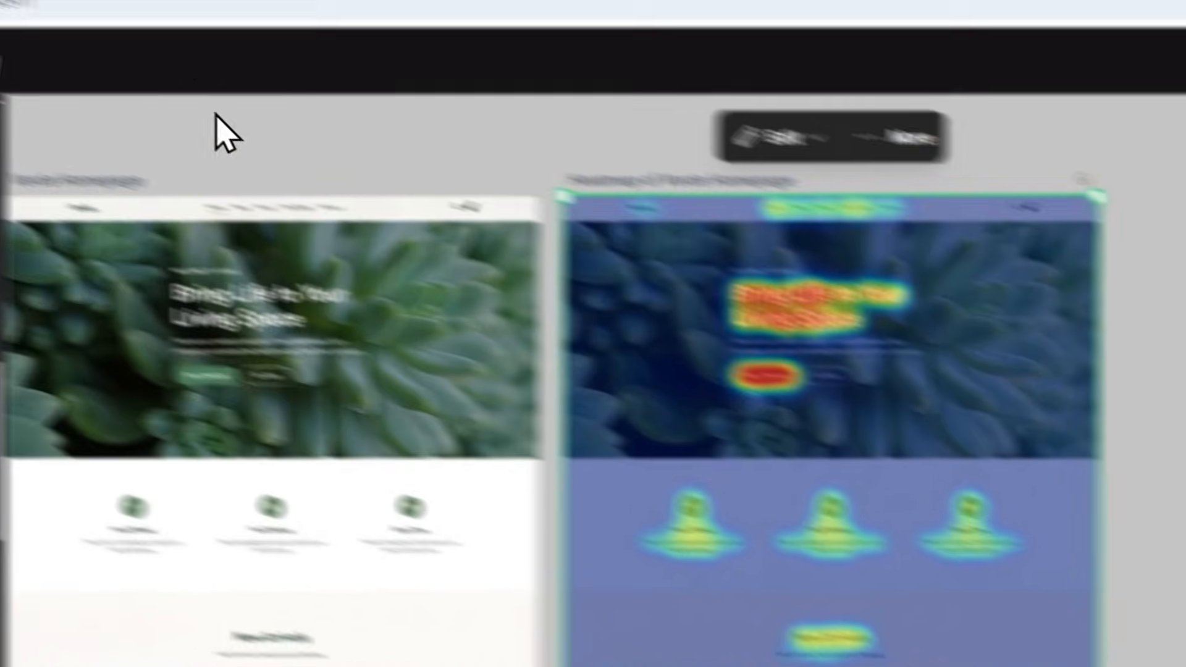
pyautogui.click(401, 52)
pyautogui.scroll(-3, 688, 402)
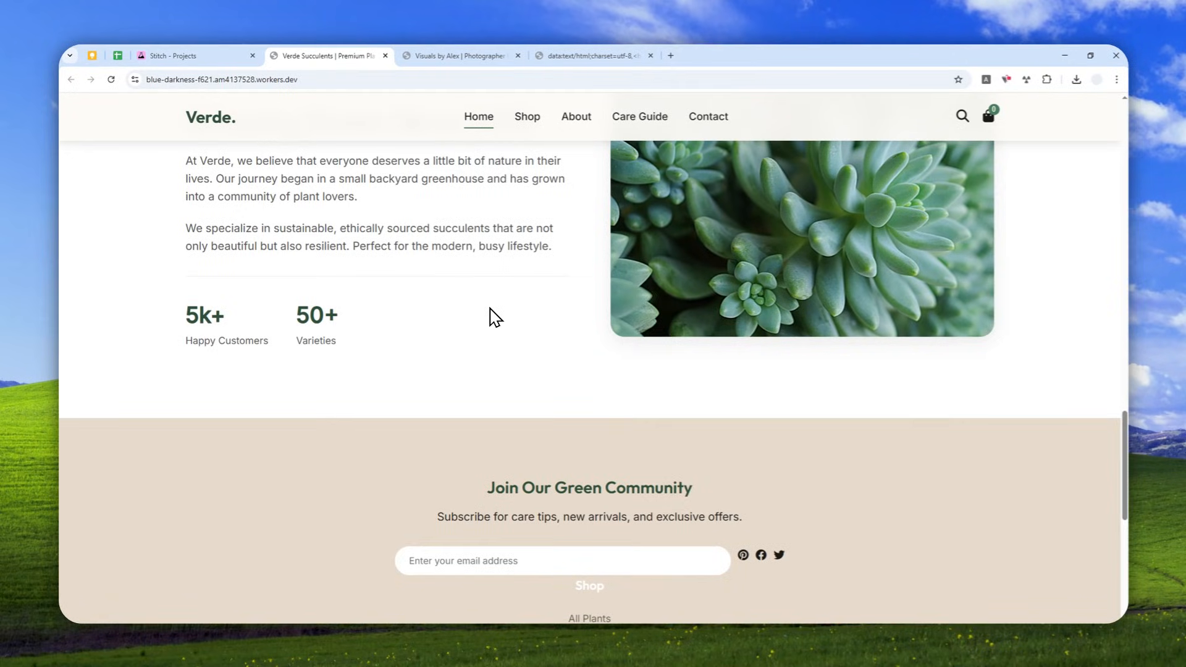
pyautogui.scroll(5, 482, 321)
pyautogui.scroll(10, 473, 315)
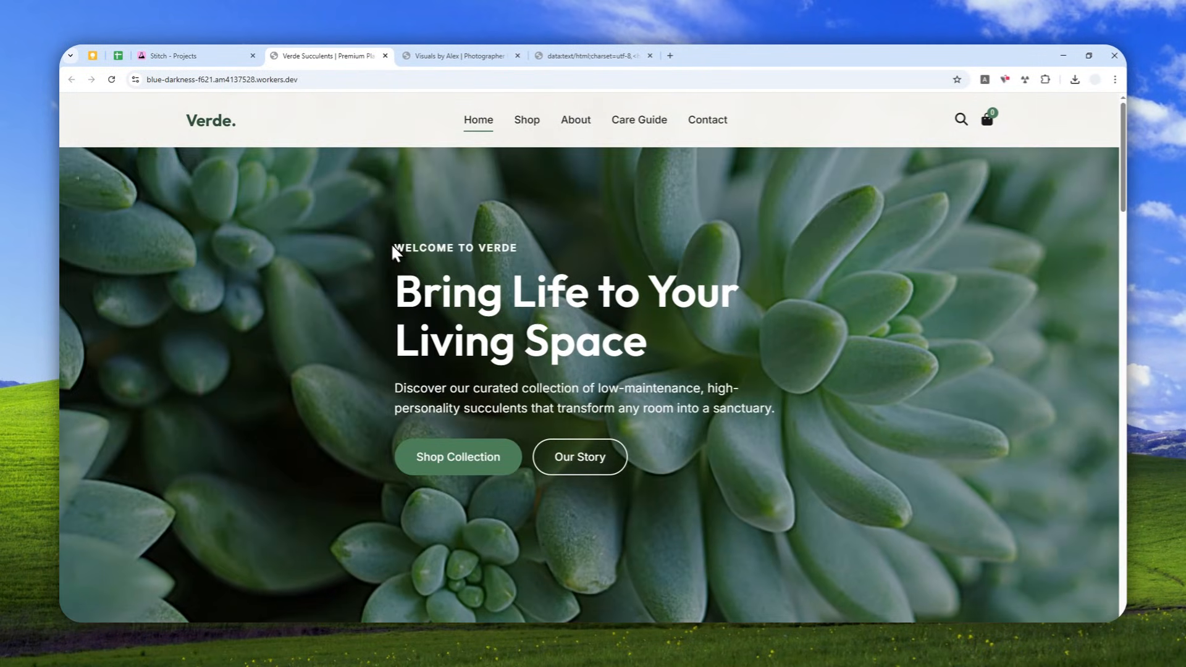
pyautogui.click(200, 44)
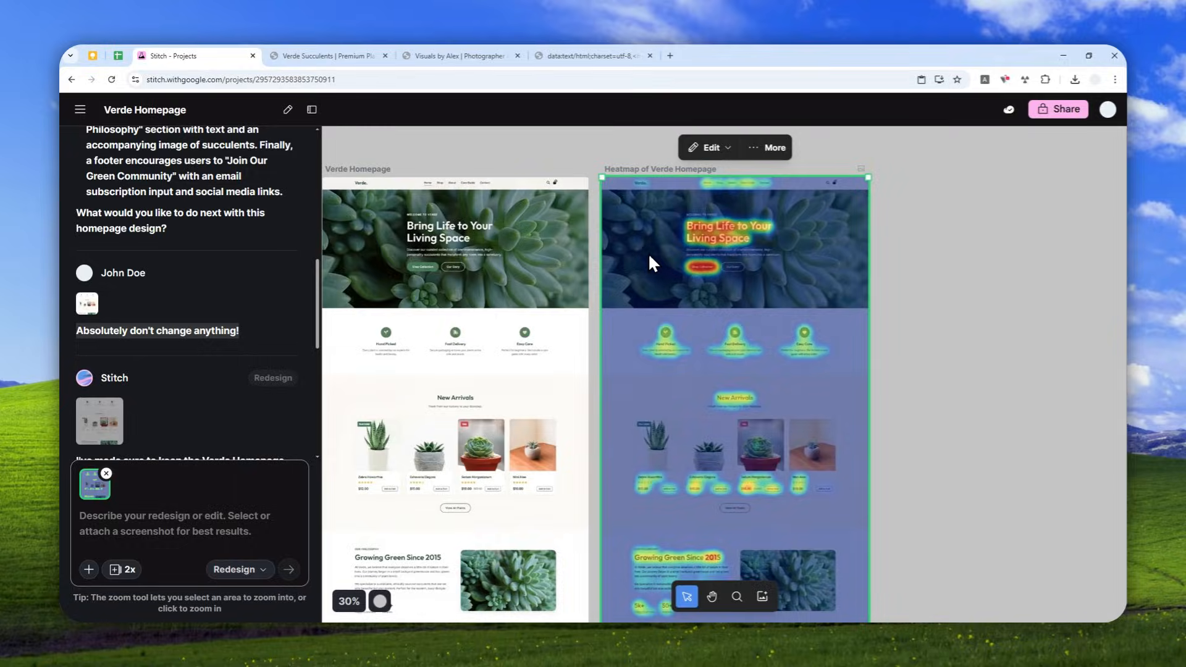
# - Open the Stitch start page at stitch.withgoogle.com in a new browser tab
pyautogui.click(670, 51)
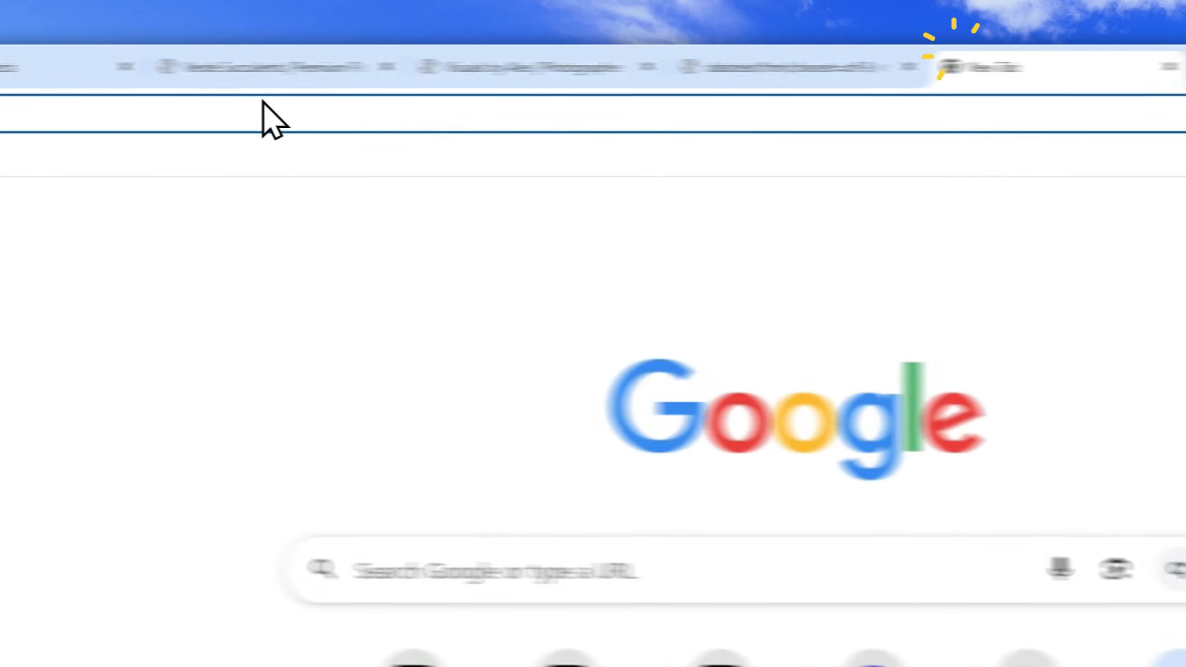
pyautogui.write('stitch.withgoogle.com')
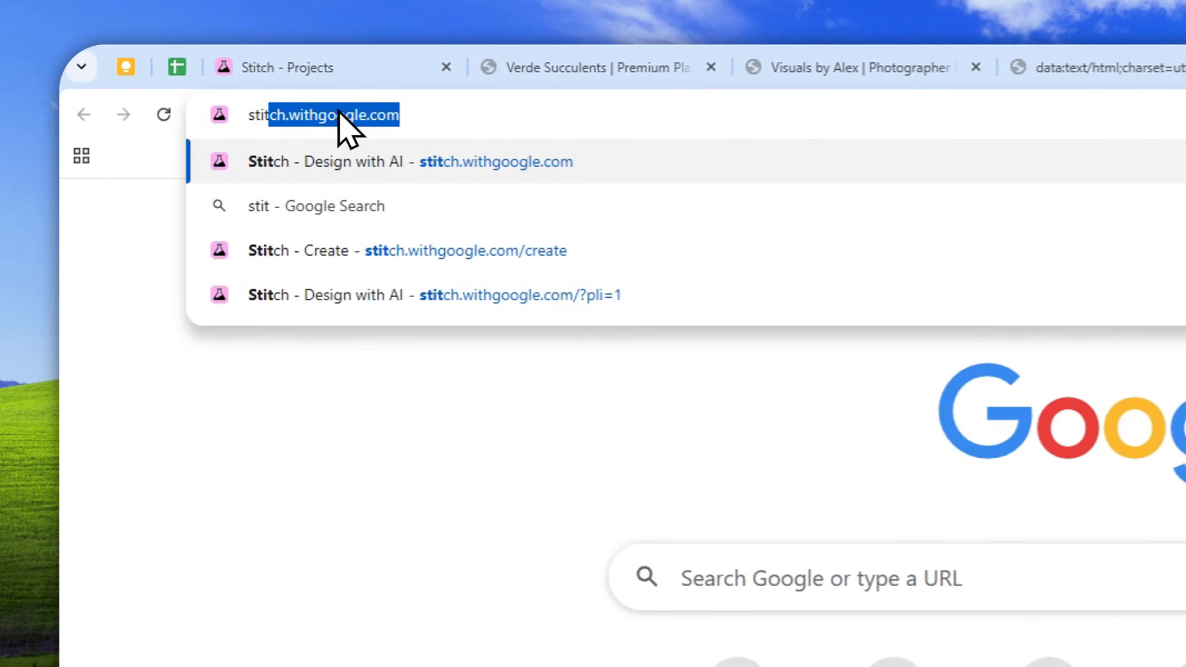
pyautogui.click(344, 161)
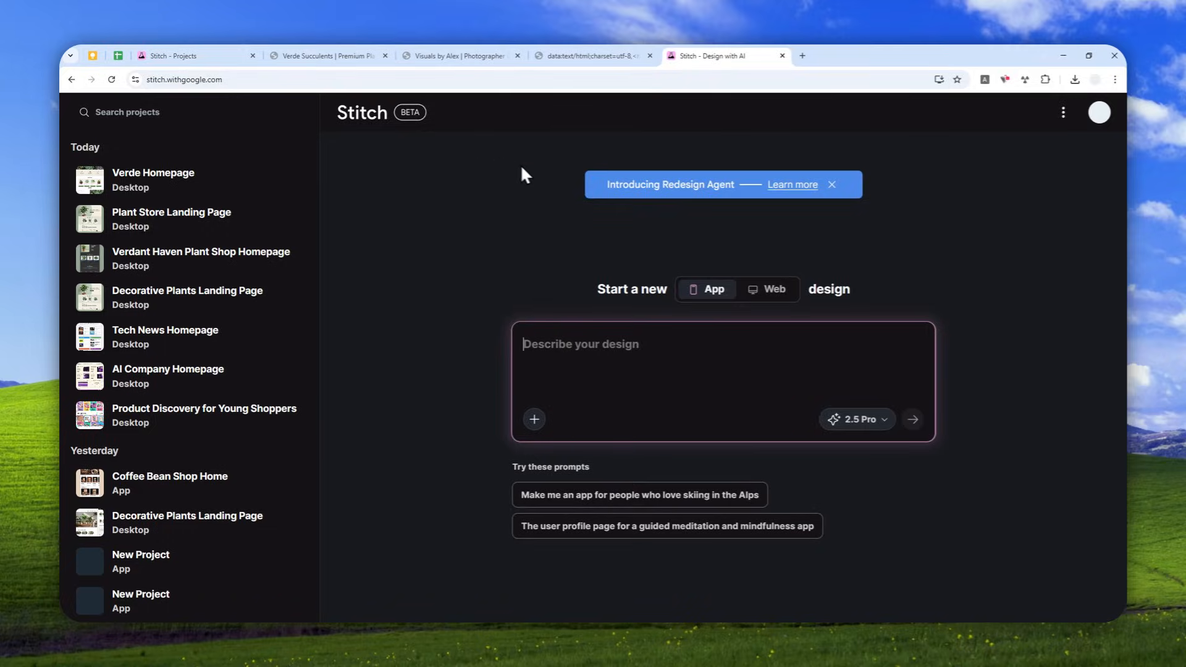
# - Set up a new Web design with the Redesign model and show the prompt's attachment options
pyautogui.click(791, 287)
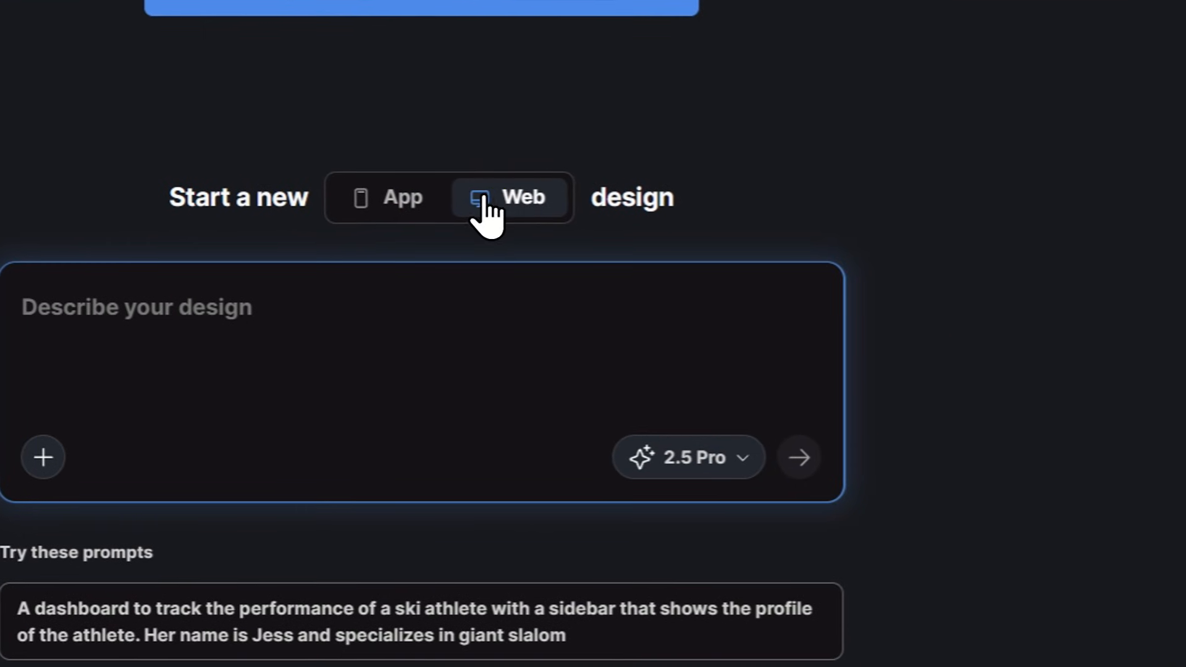
pyautogui.click(683, 474)
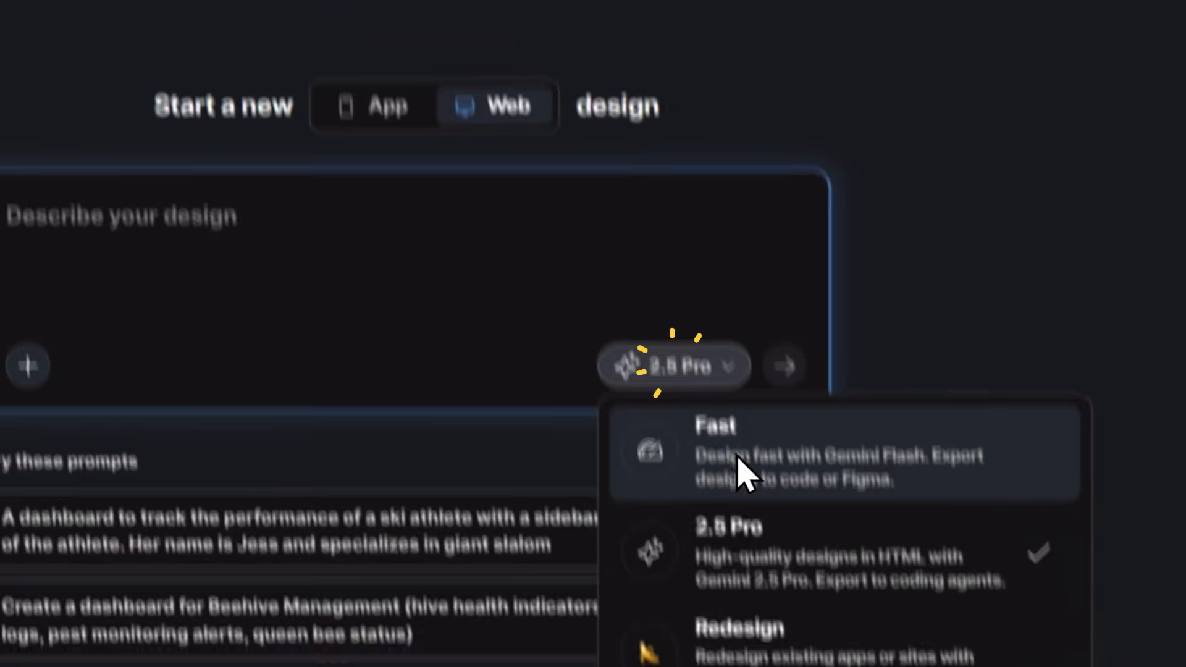
pyautogui.click(749, 524)
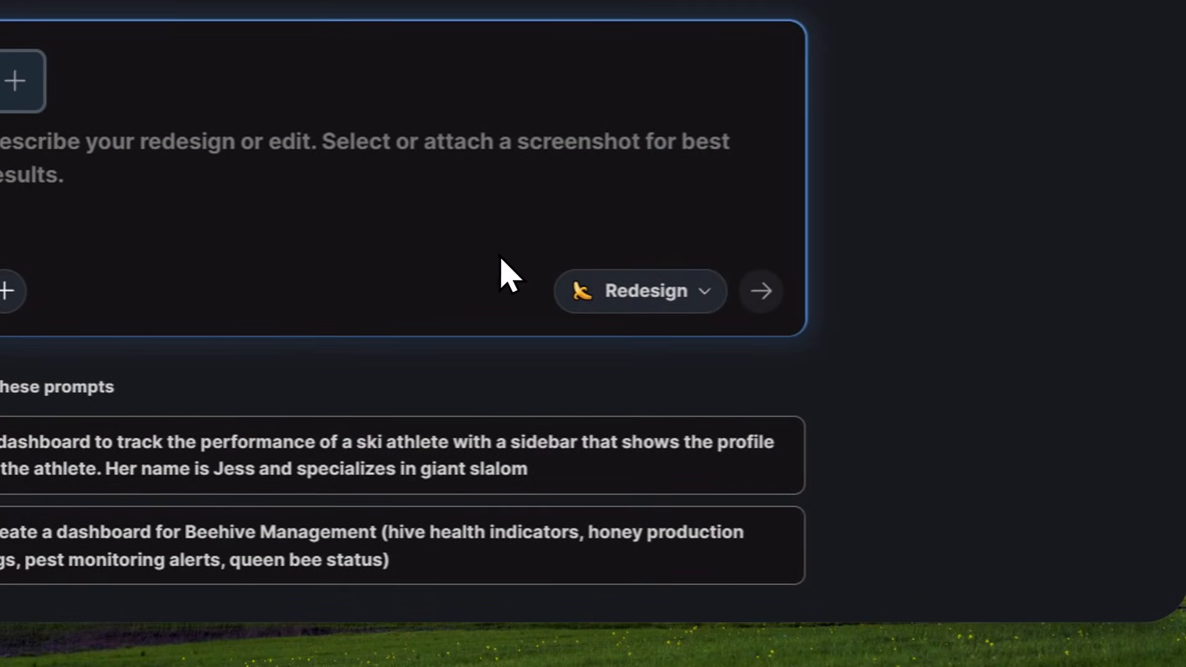
pyautogui.click(333, 337)
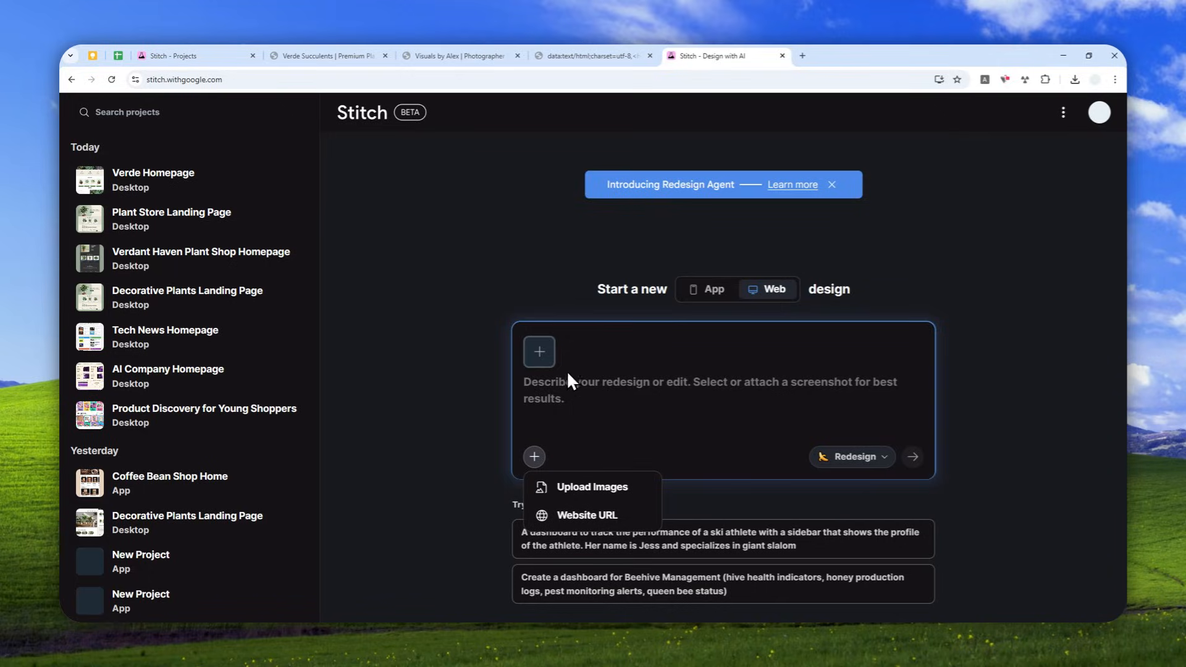
# - Open the GoFullPage - Full Page Screen Capture page in the Chrome Web Store and add the extension to Chrome
pyautogui.click(800, 51)
pyautogui.write('gofu')
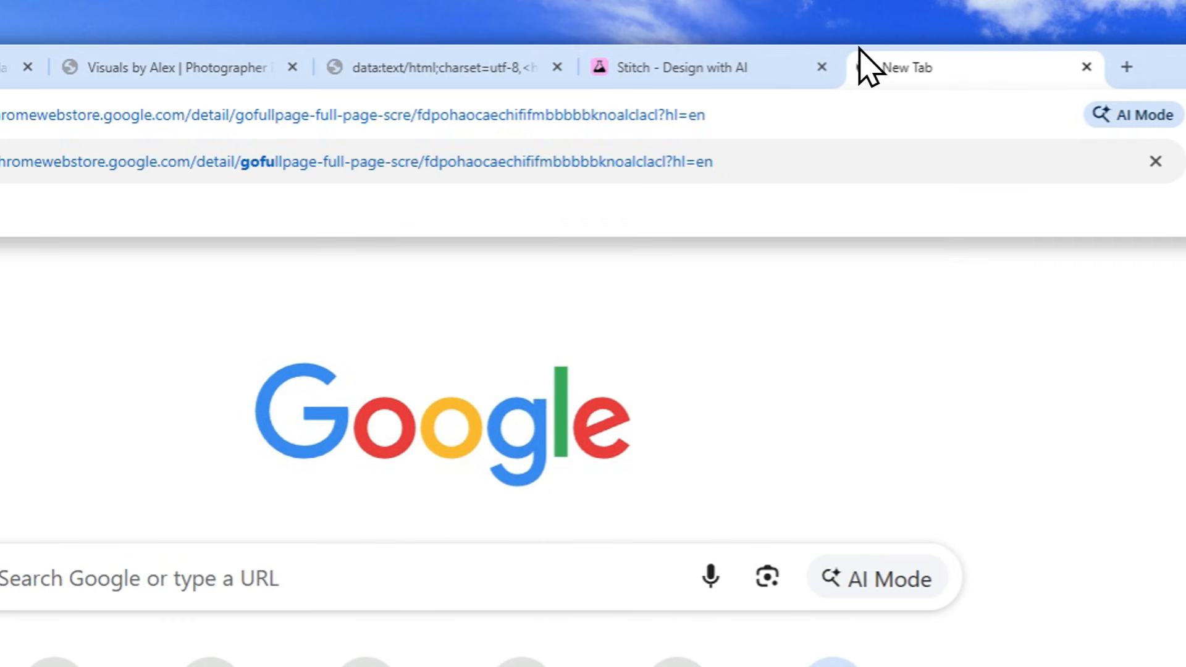
pyautogui.write('ll')
pyautogui.press('Return')
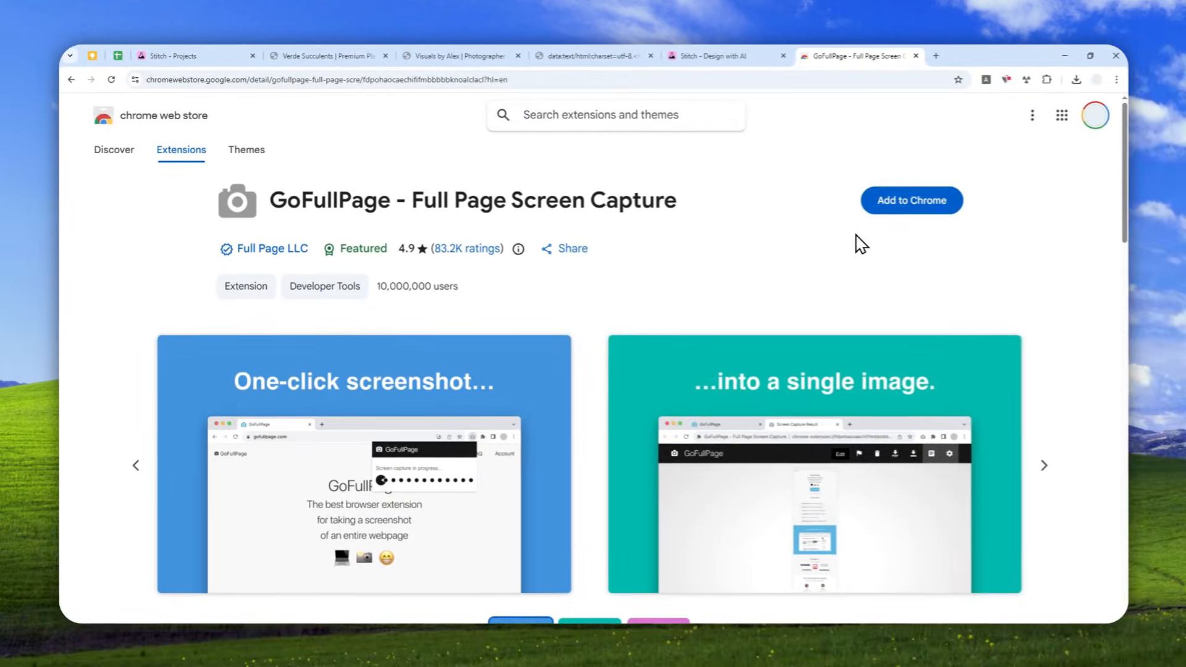
pyautogui.click(985, 223)
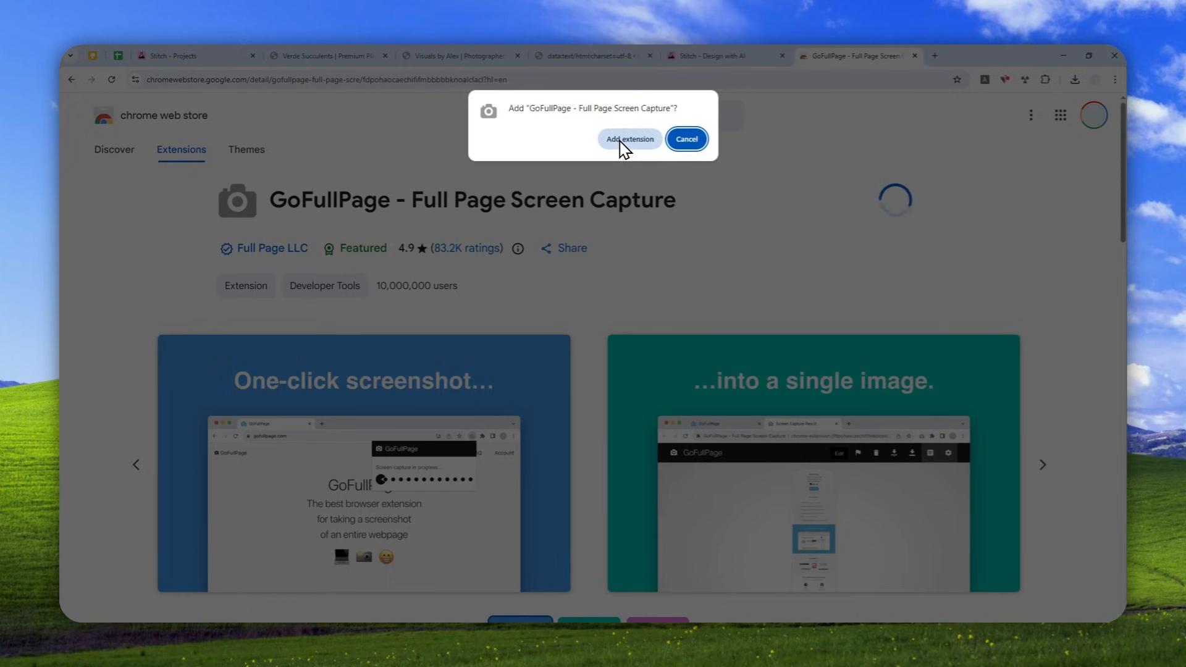
pyautogui.click(624, 140)
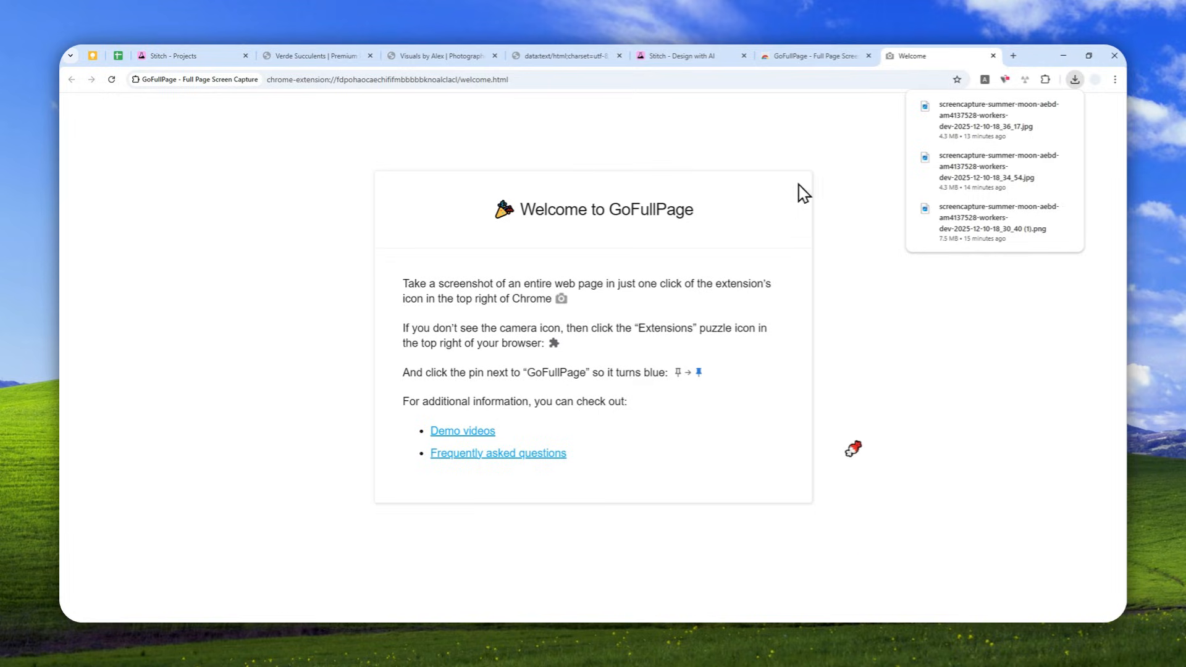
# - Set the capture image format to jpg in the GoFullPage options, and close the extension's options and welcome pages
pyautogui.click(1045, 79)
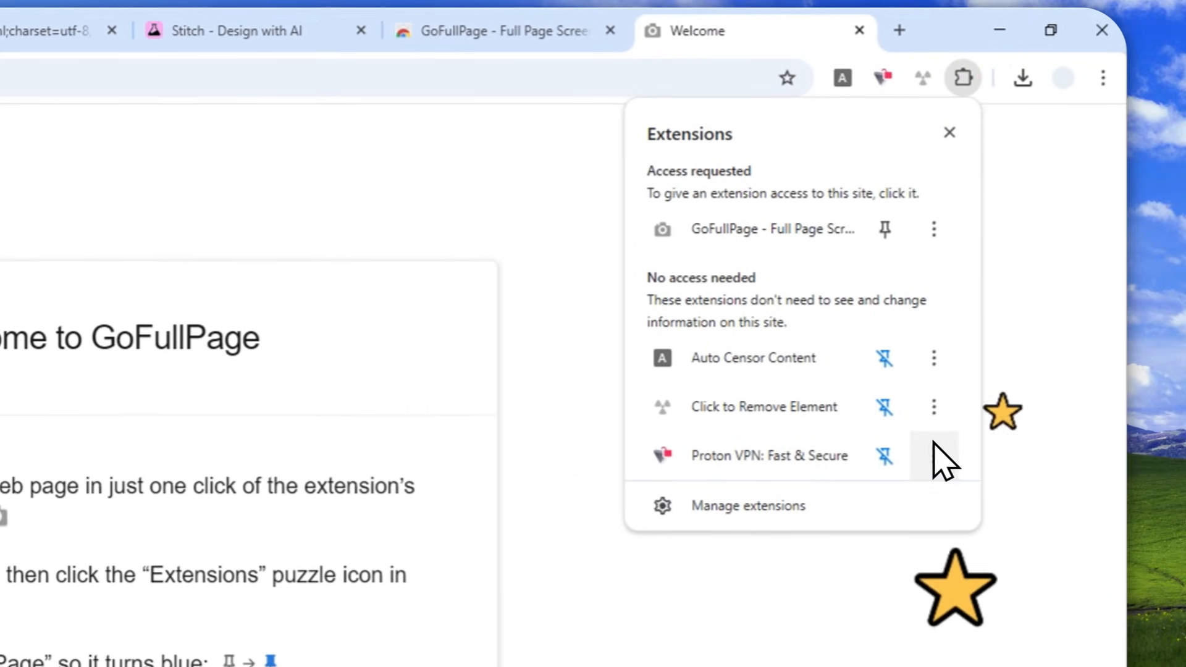
pyautogui.click(934, 221)
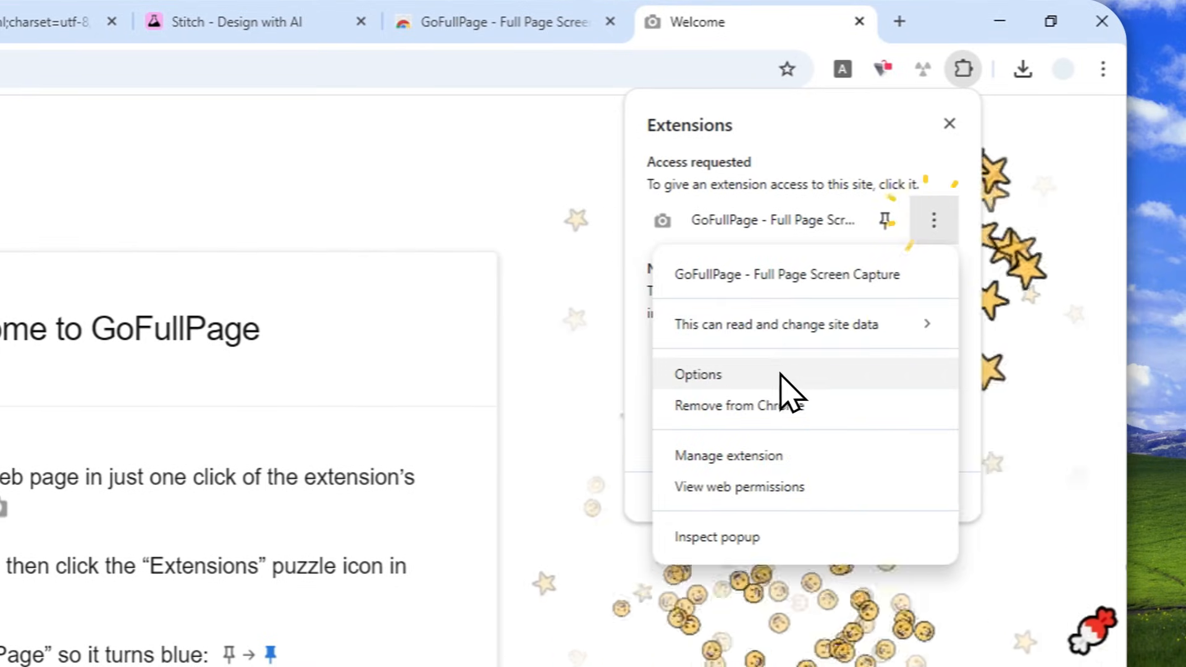
pyautogui.click(760, 374)
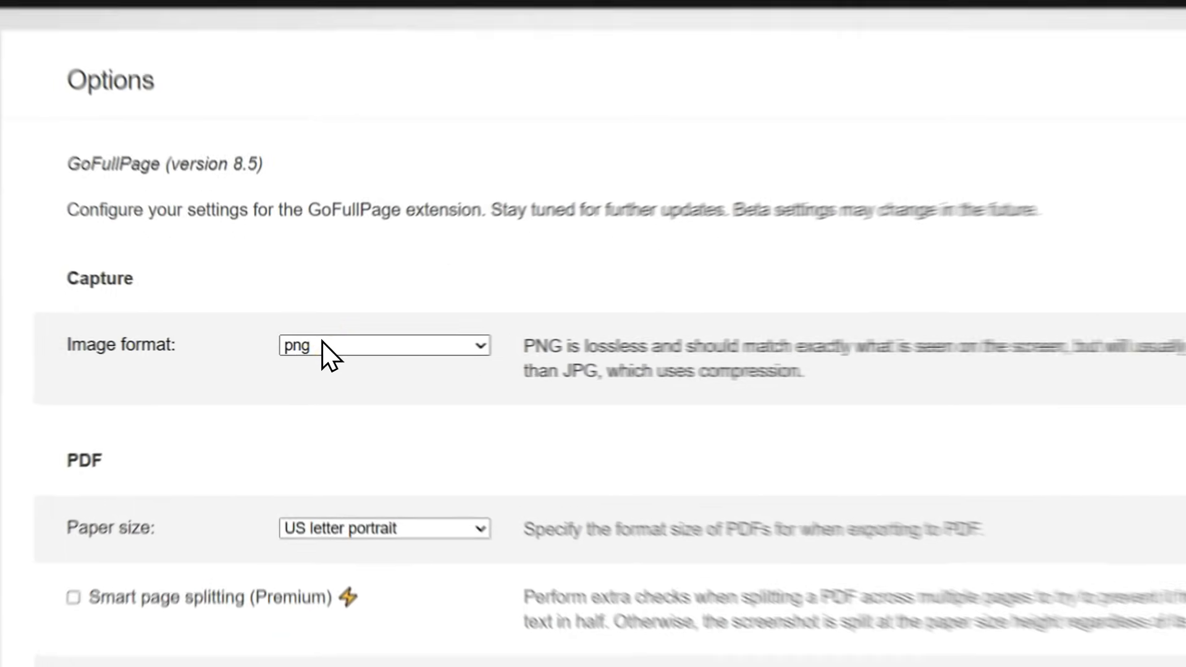
pyautogui.click(322, 345)
pyautogui.click(340, 395)
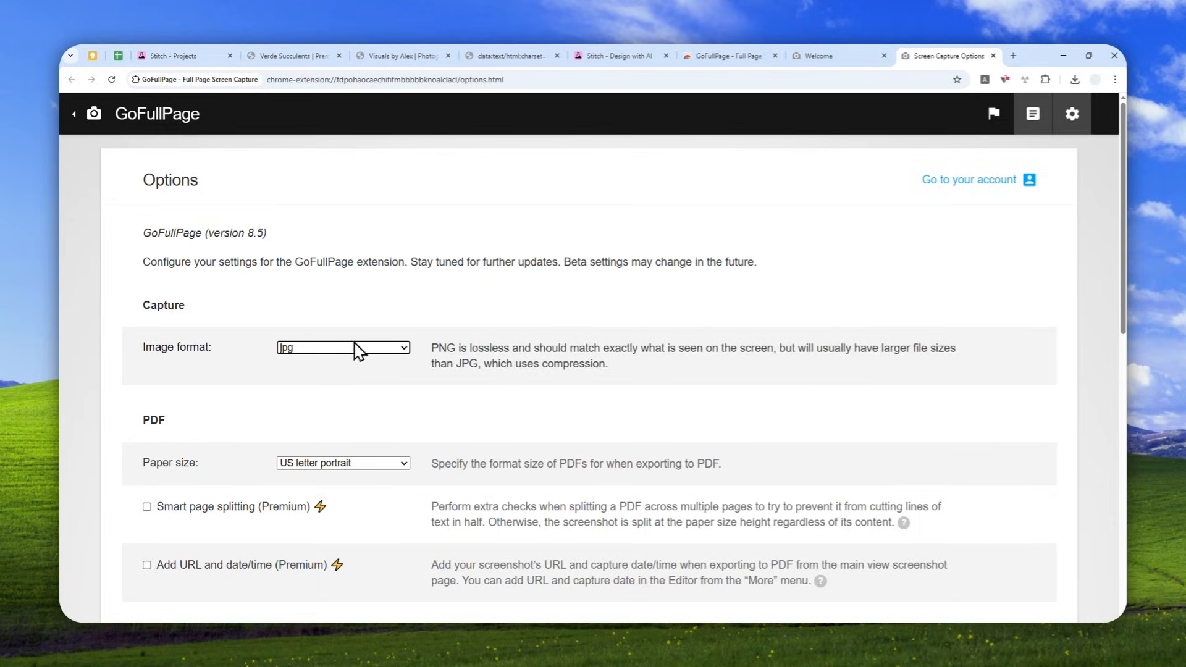
pyautogui.click(296, 347)
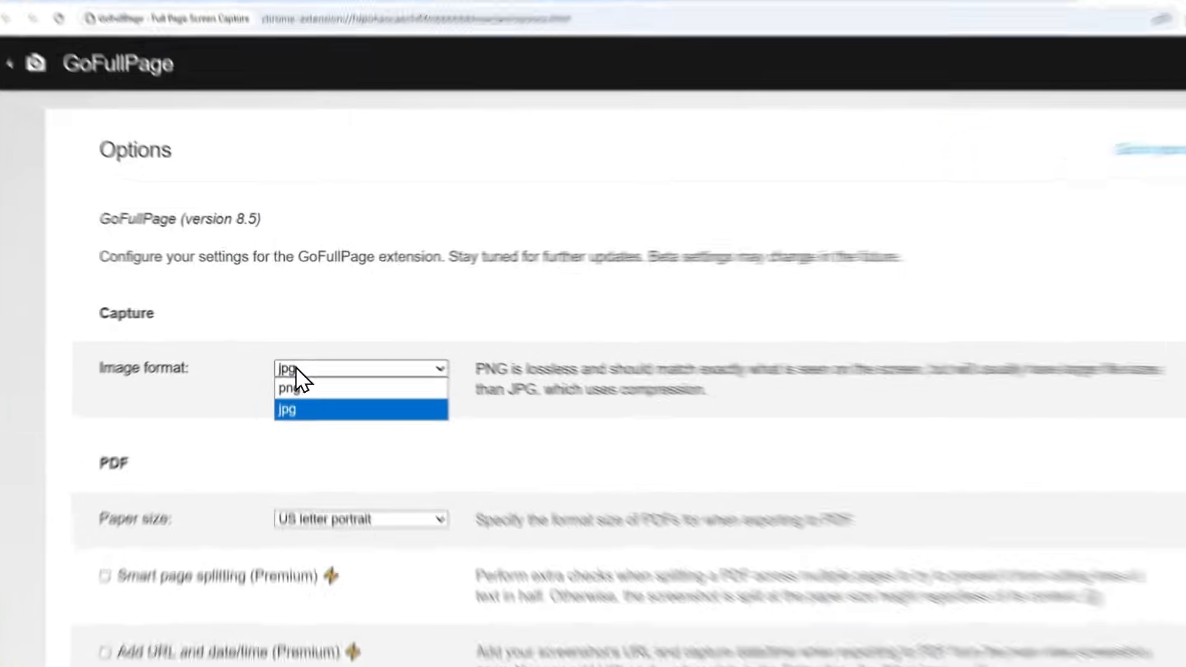
pyautogui.click(293, 347)
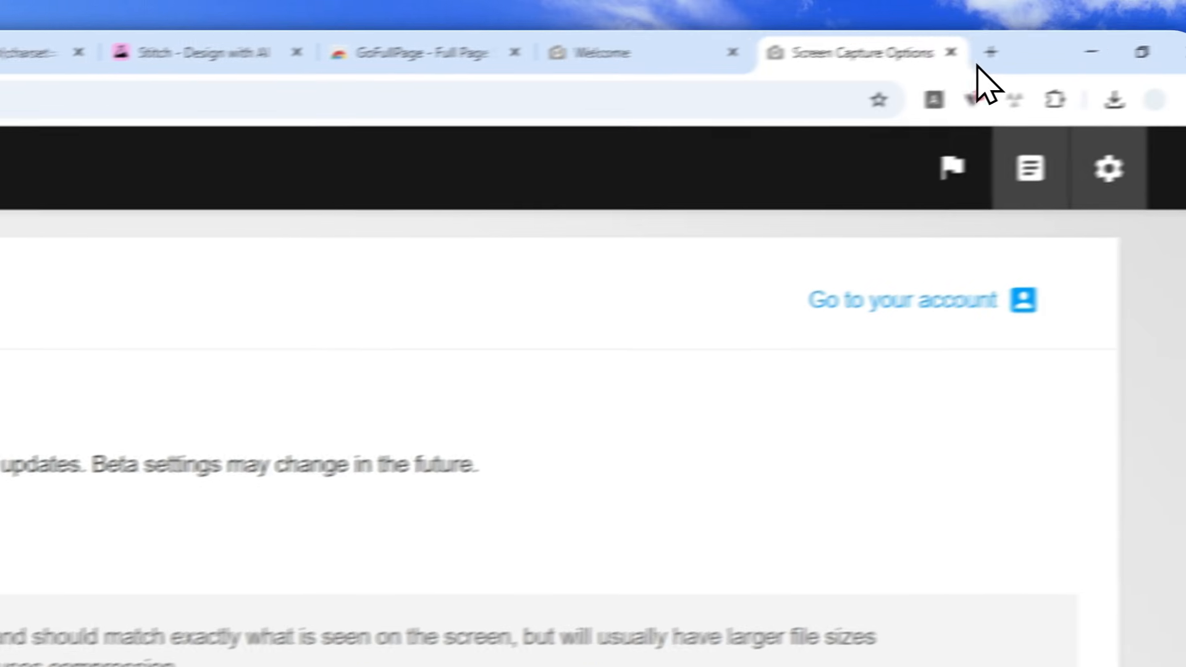
pyautogui.click(872, 73)
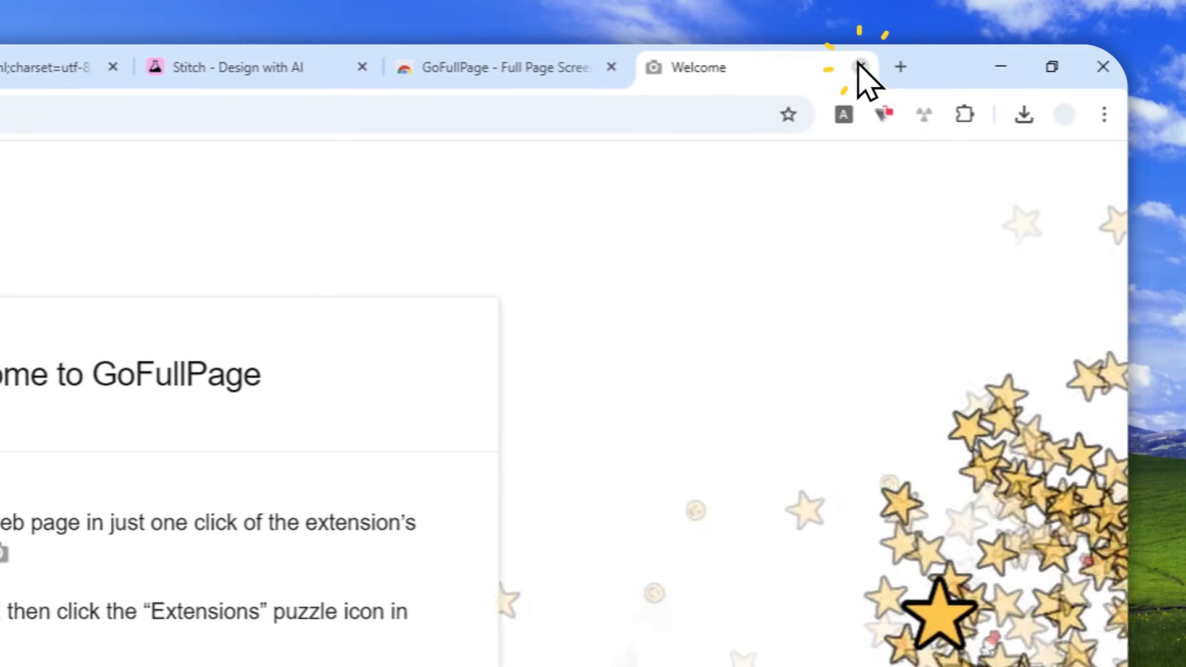
pyautogui.click(860, 66)
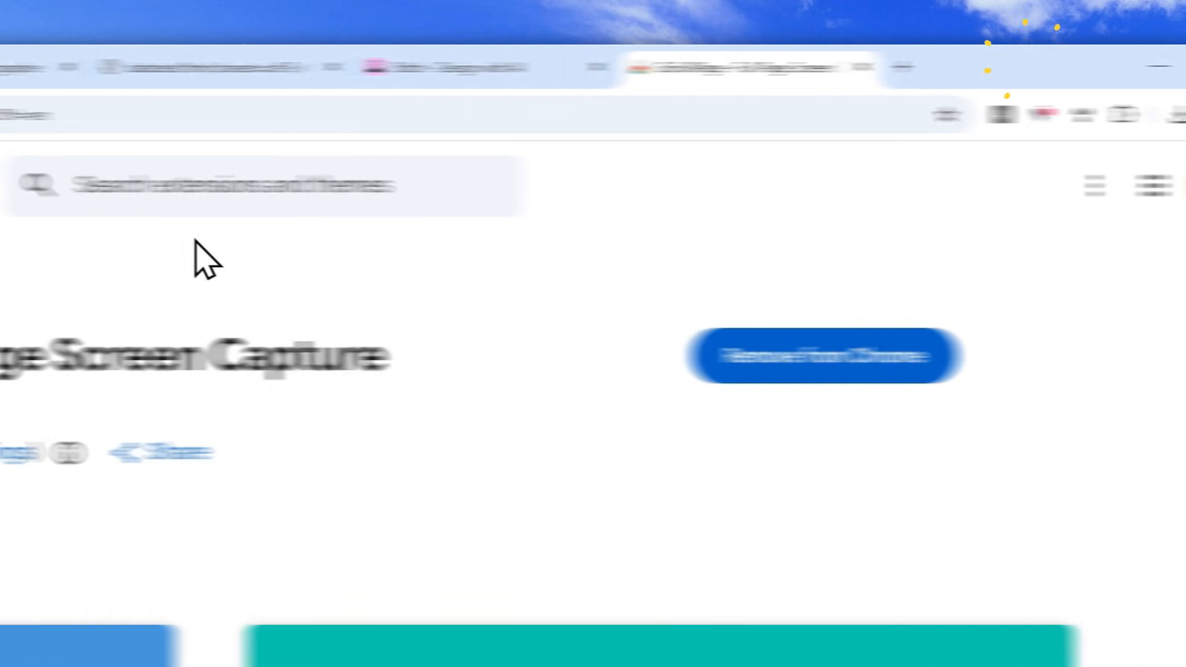
# - Capture the whole photographer portfolio page with GoFullPage and download it as a JPG image, allowing the extension's additional permission
pyautogui.click(417, 51)
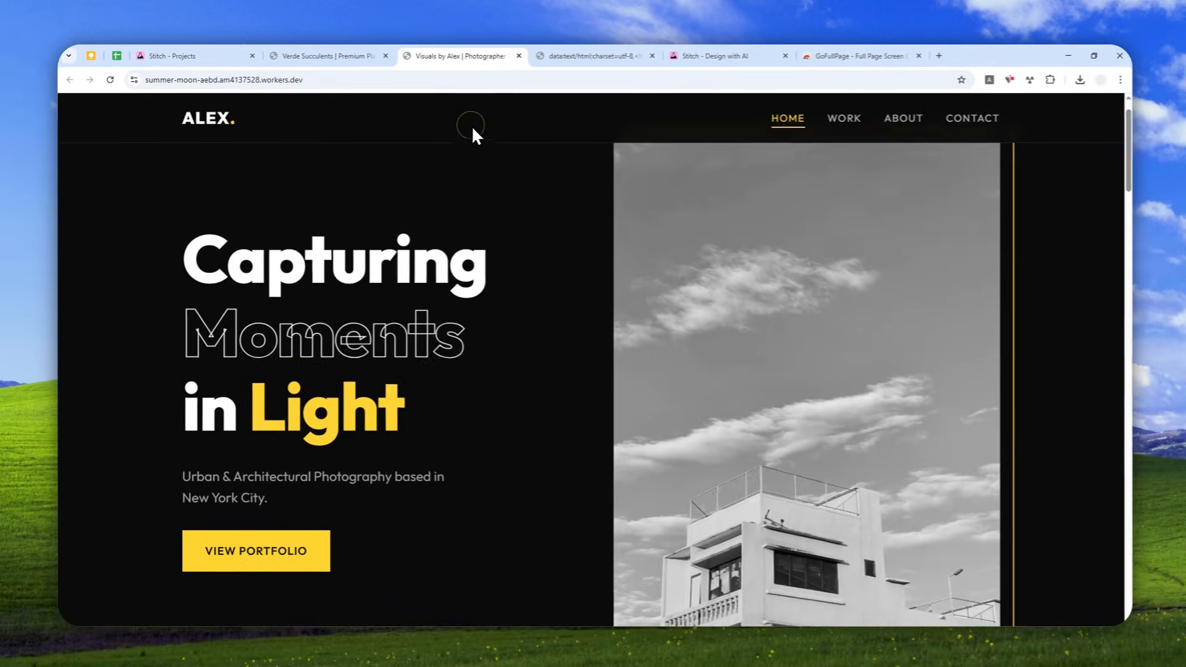
pyautogui.click(491, 156)
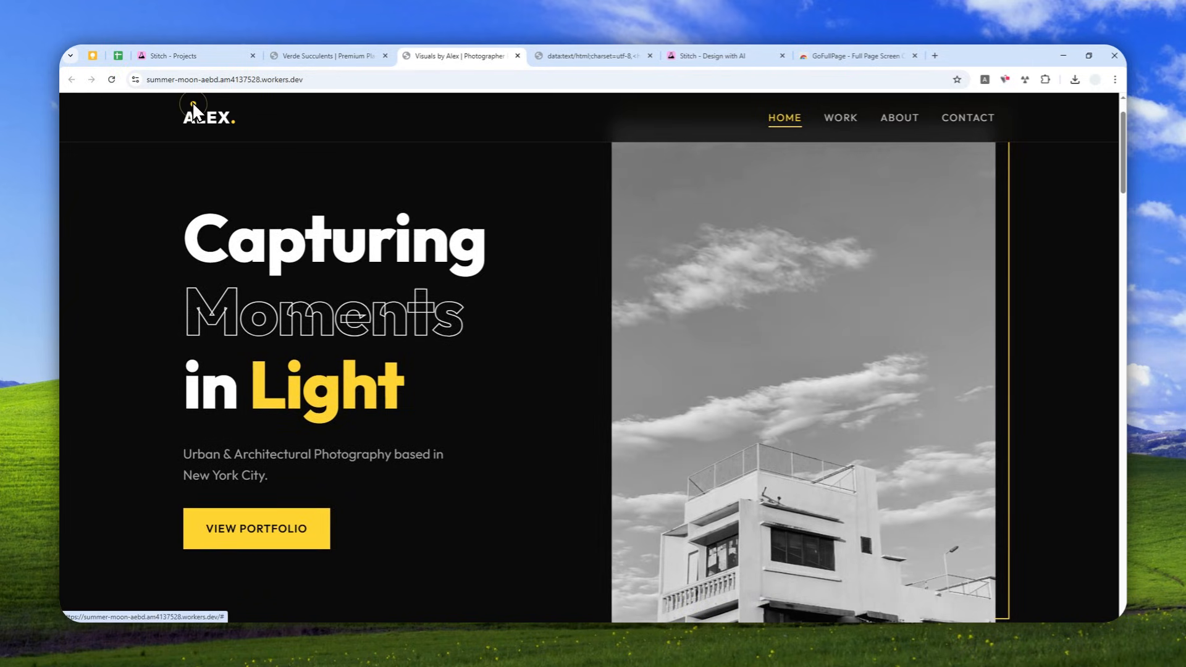
pyautogui.scroll(1, 419, 228)
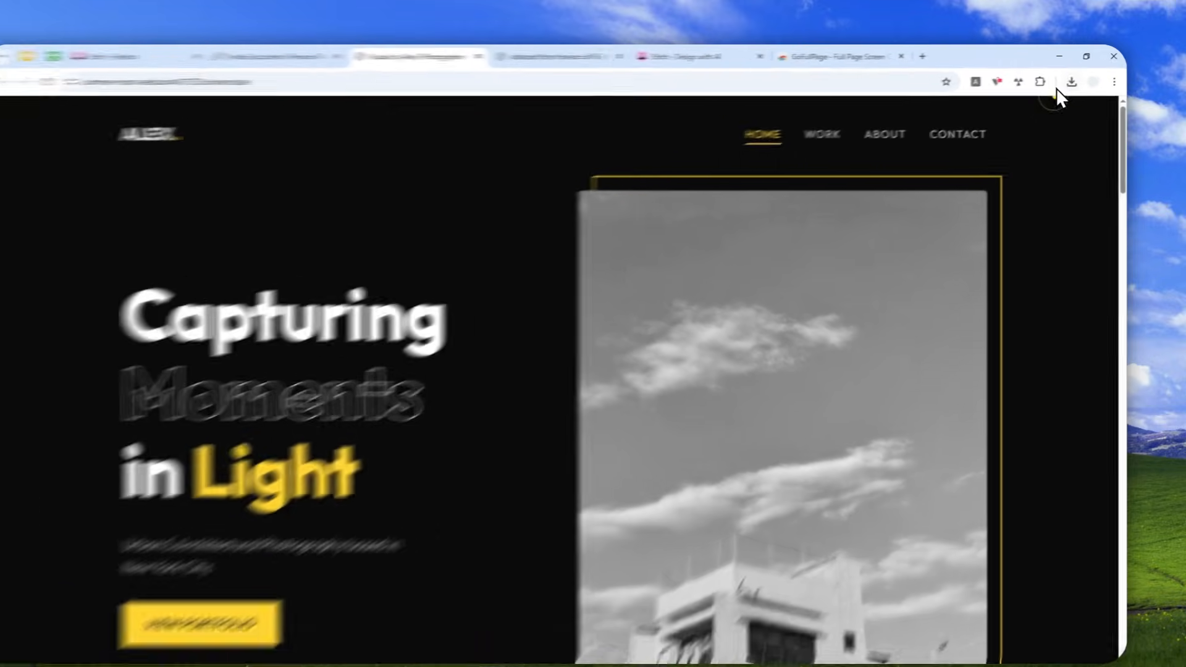
pyautogui.click(1045, 79)
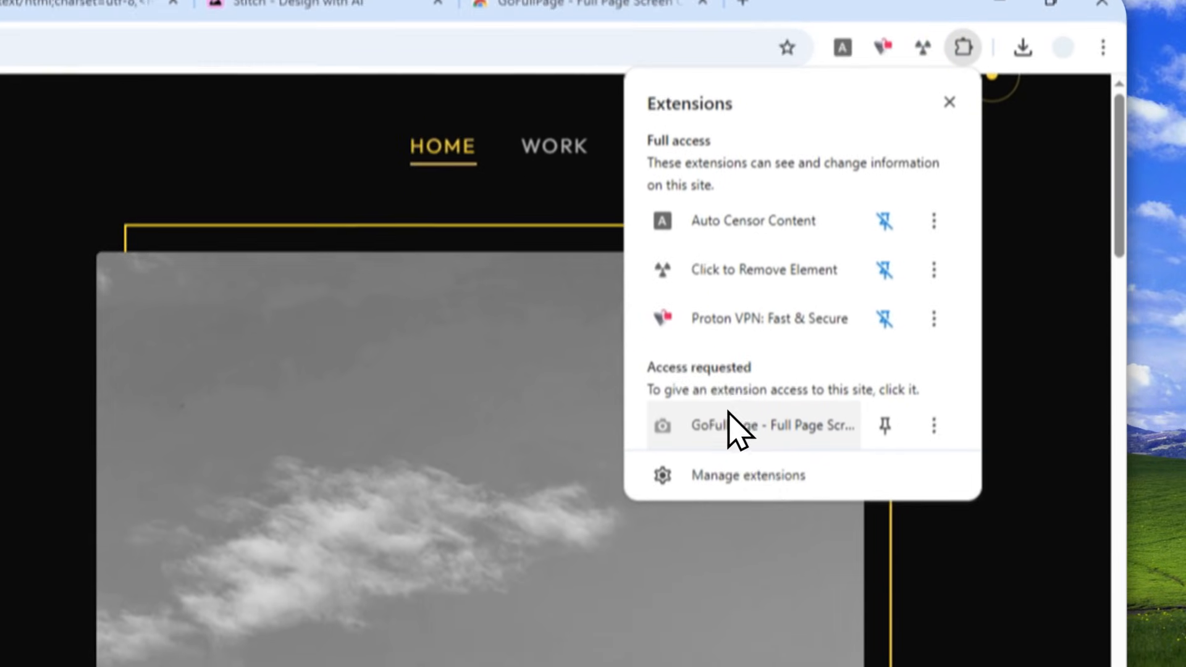
pyautogui.click(732, 494)
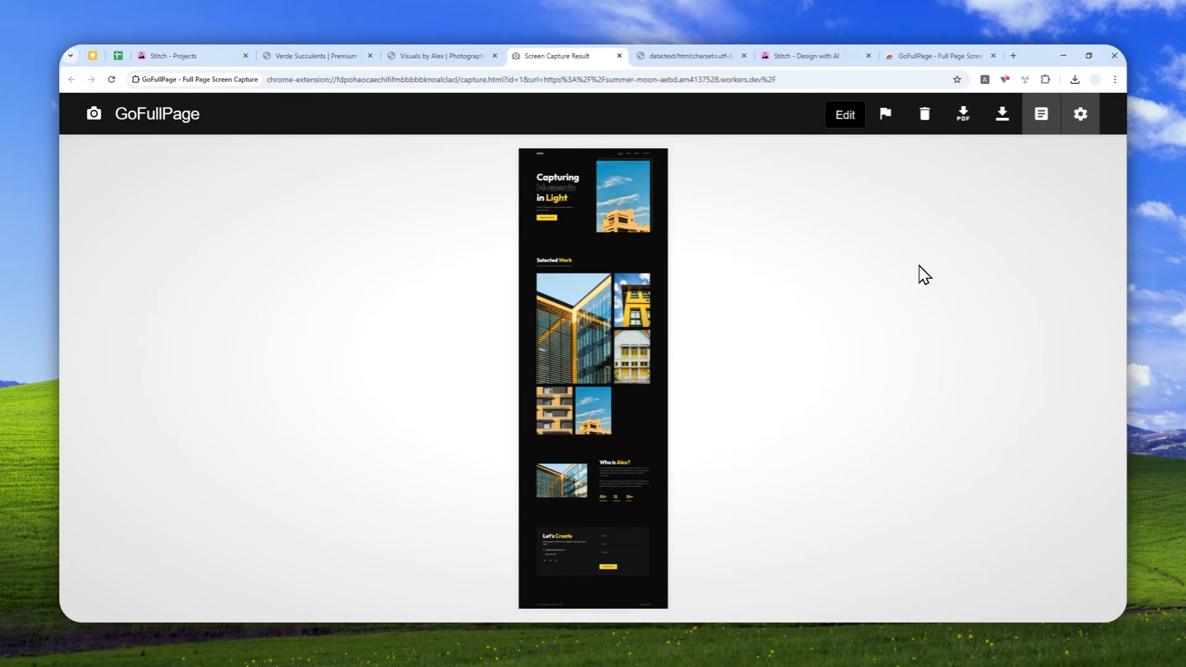
pyautogui.click(1003, 116)
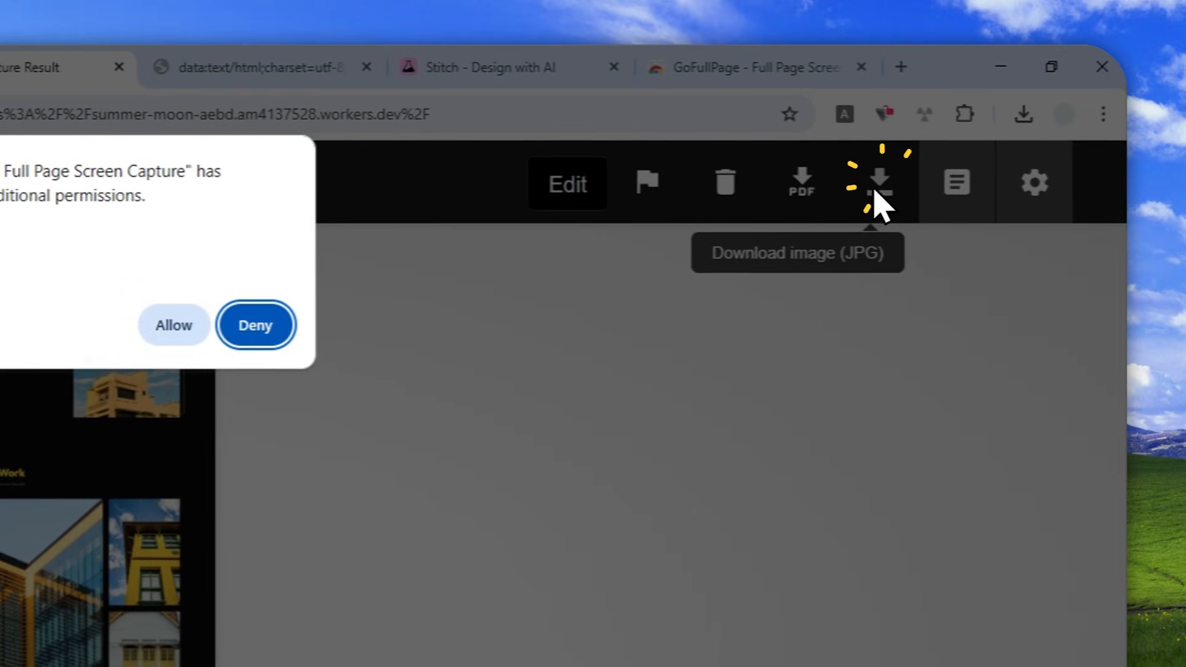
pyautogui.click(222, 307)
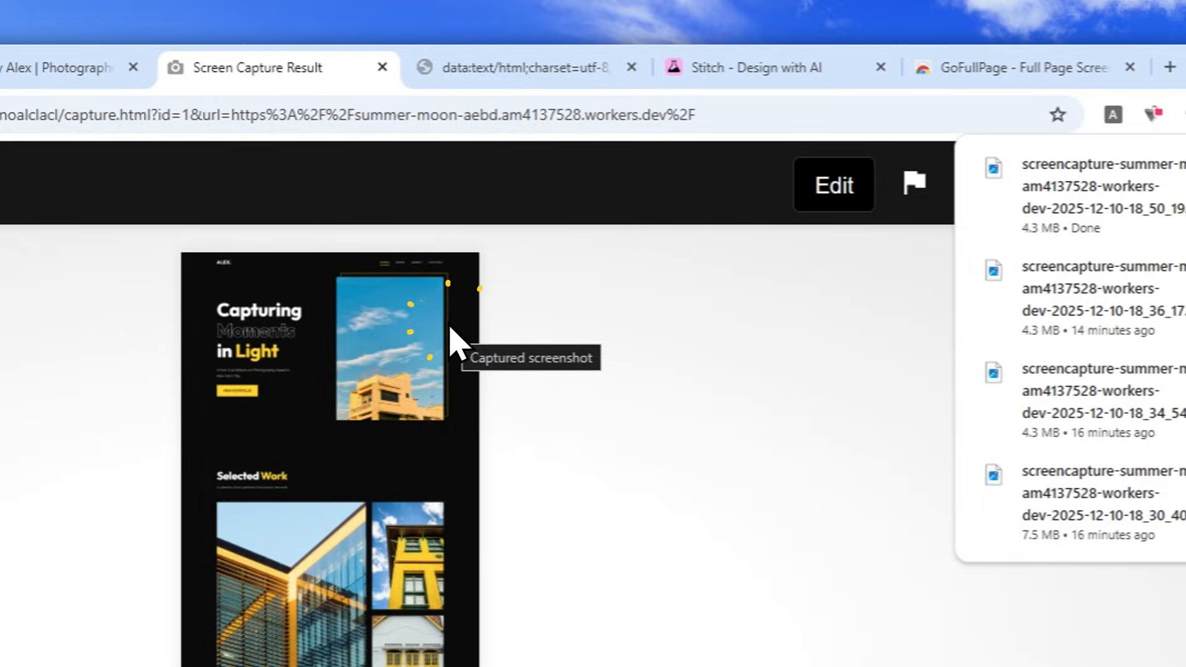
# - Return to the new Stitch web design and attach the downloaded full-page JPG screenshot of the photographer's portfolio to the prompt
pyautogui.click(726, 56)
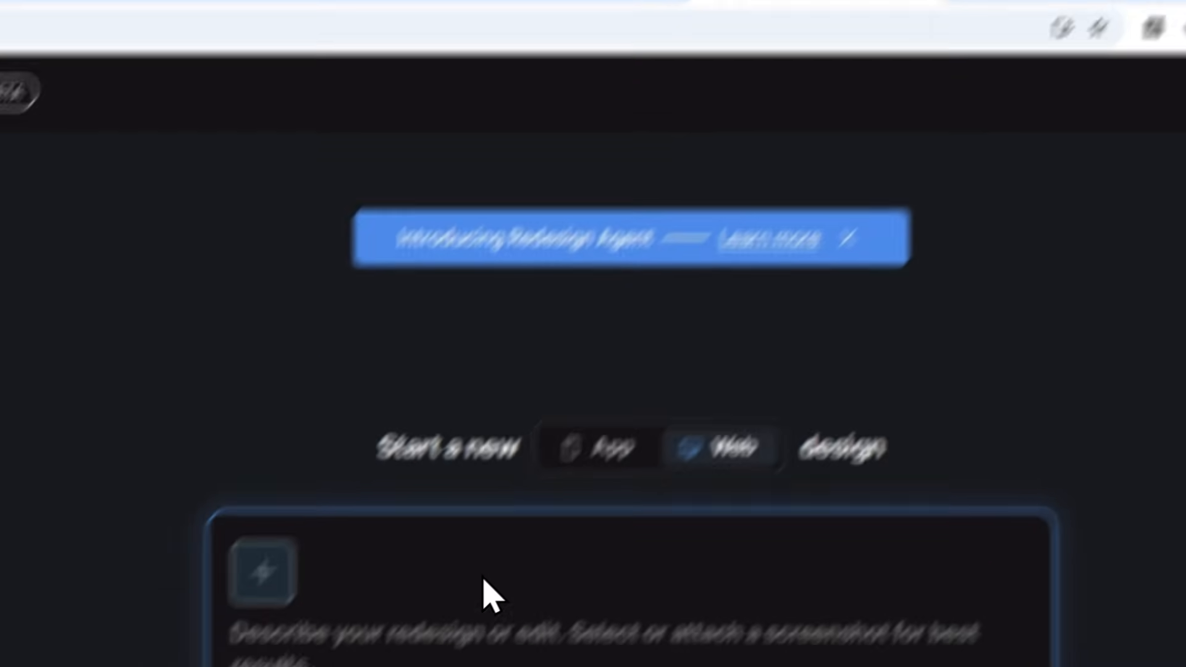
pyautogui.click(215, 666)
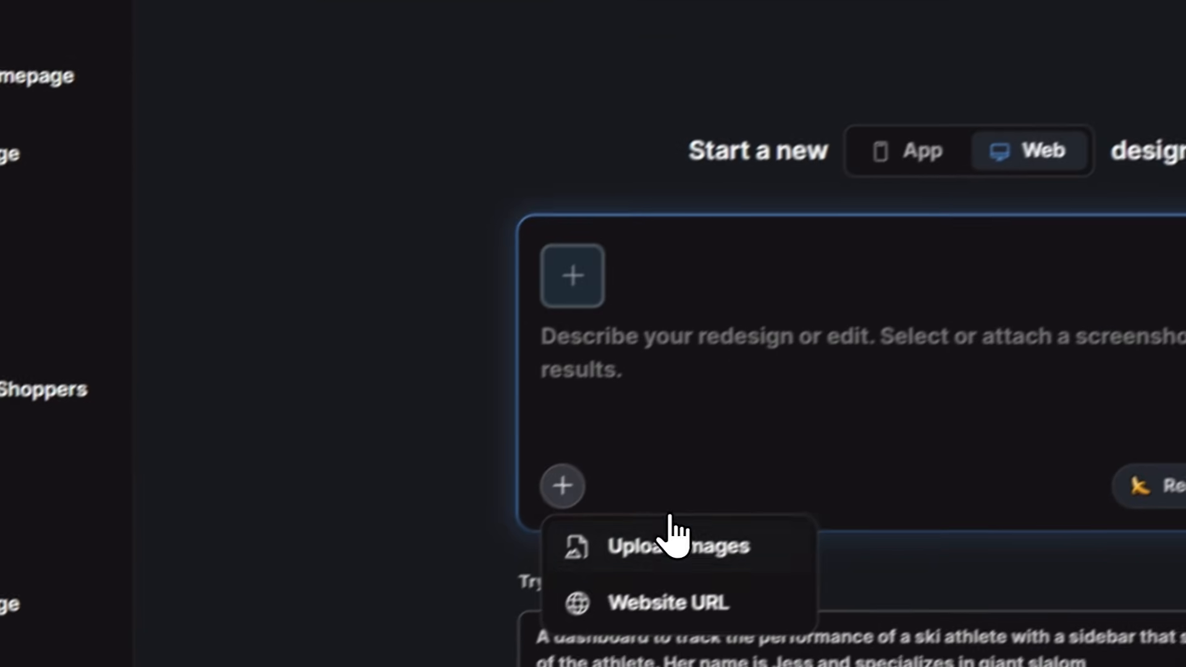
pyautogui.click(319, 666)
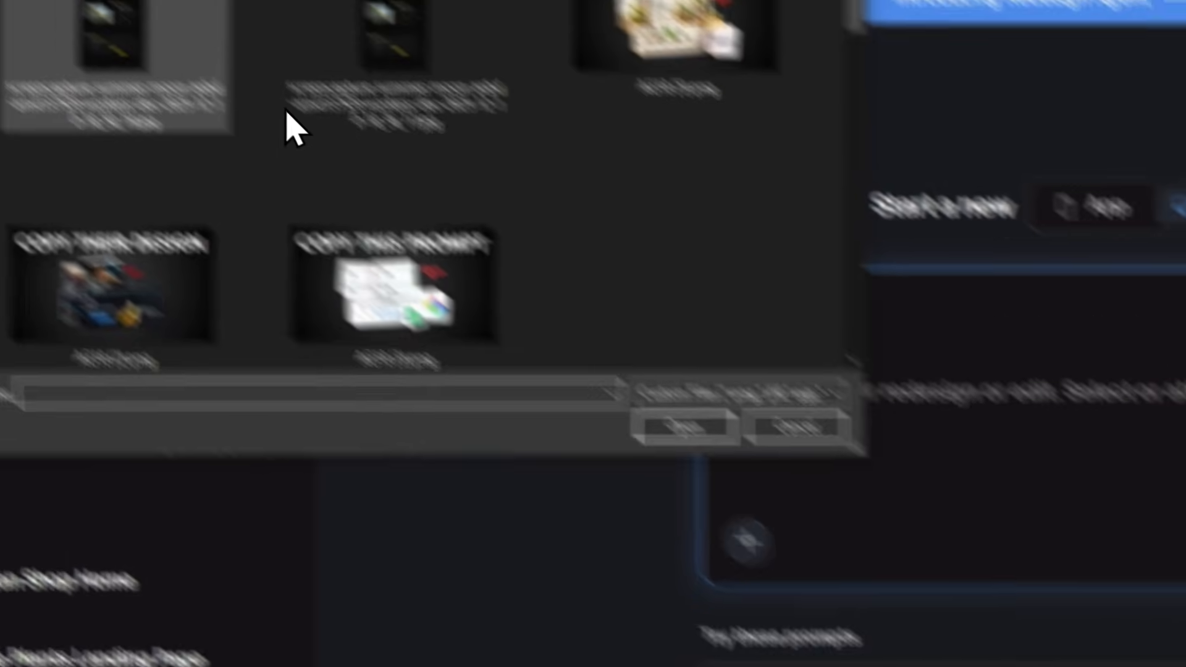
pyautogui.click(341, 151)
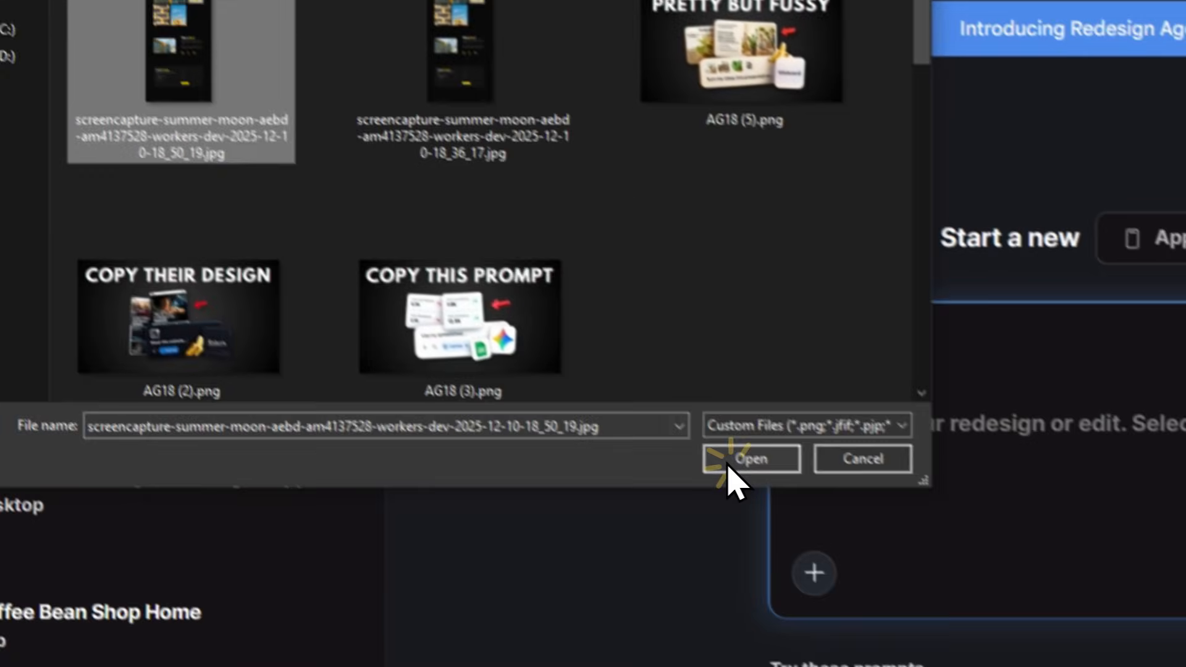
pyautogui.click(943, 661)
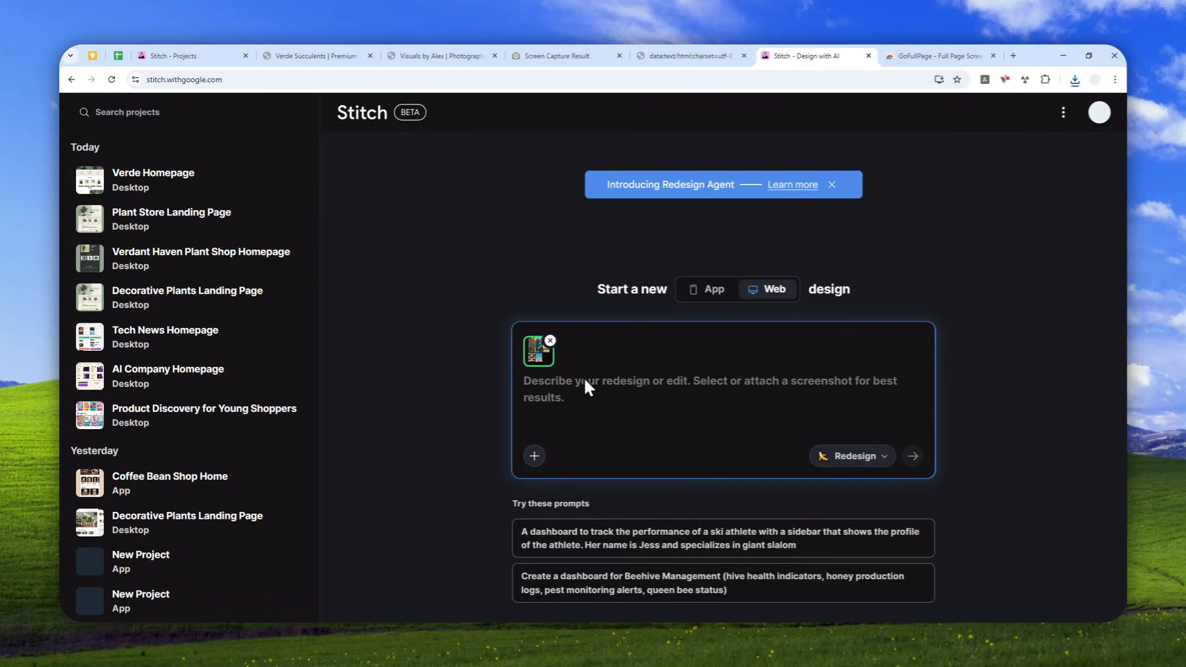
# - Copy the prepared text "Absolutely don't change anything! I just want to have this screenshot open in the project." into the Stitch prompt and submit it
pyautogui.click(450, 54)
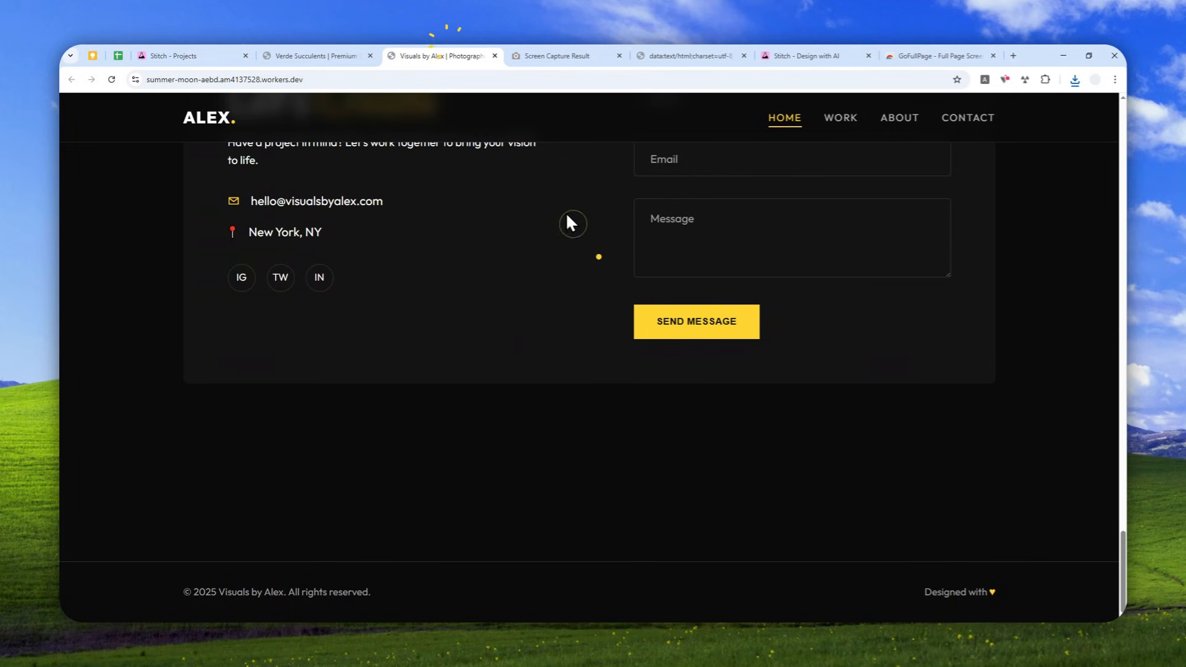
pyautogui.scroll(15, 588, 290)
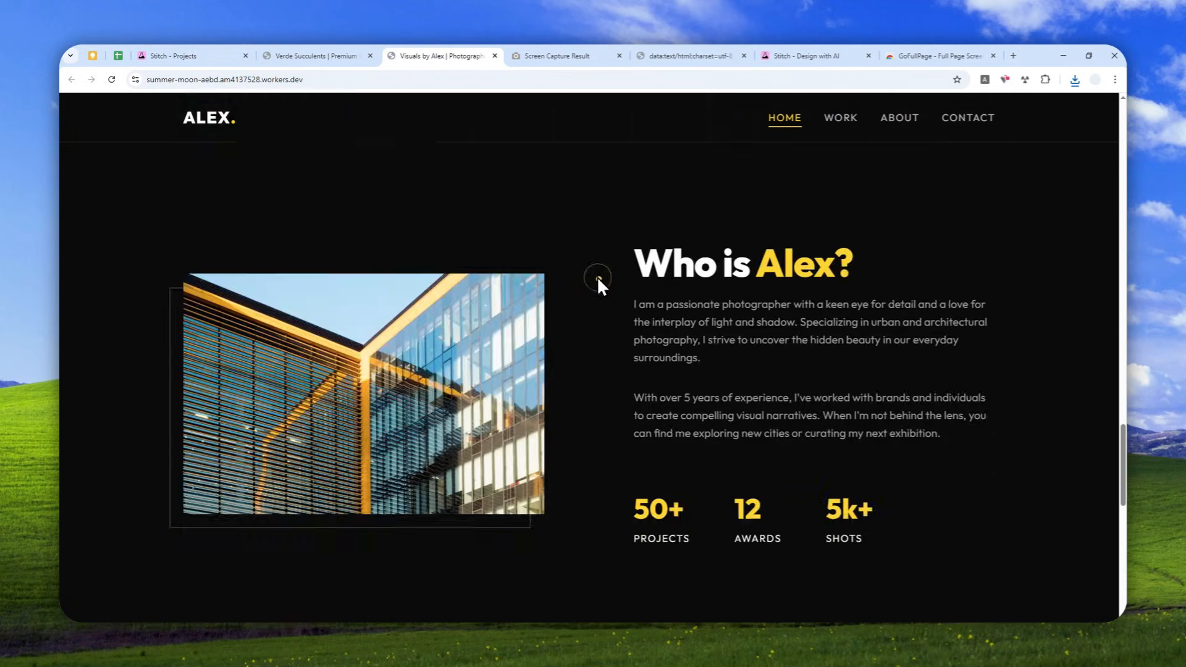
pyautogui.scroll(15, 702, 298)
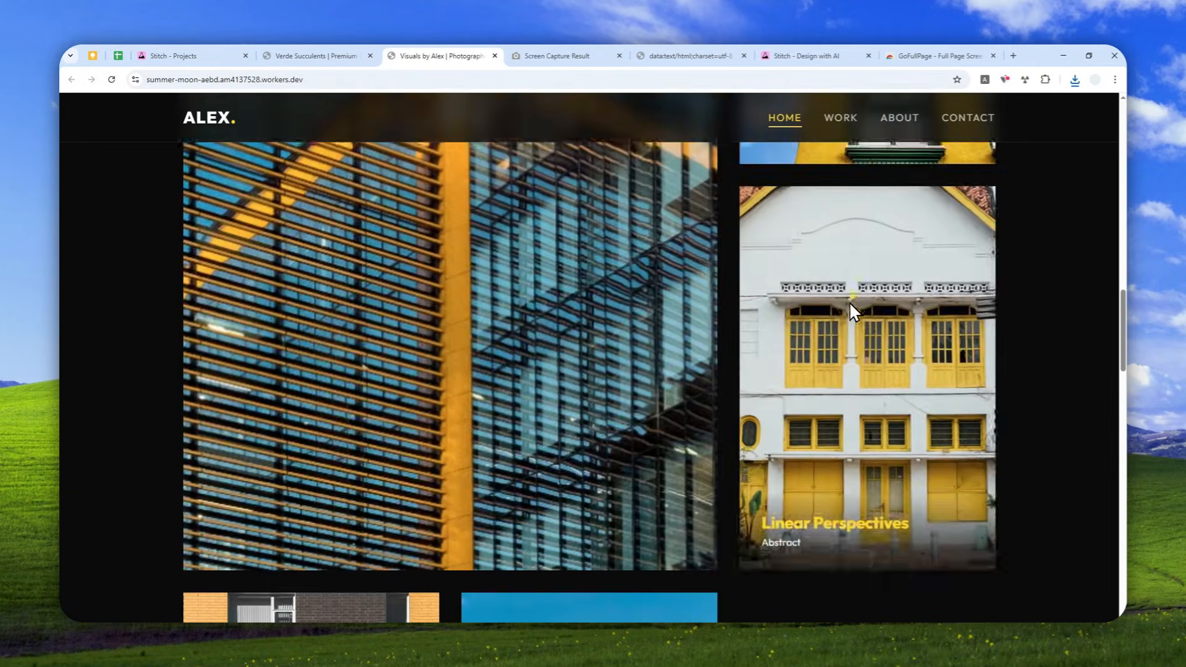
pyautogui.scroll(8, 789, 286)
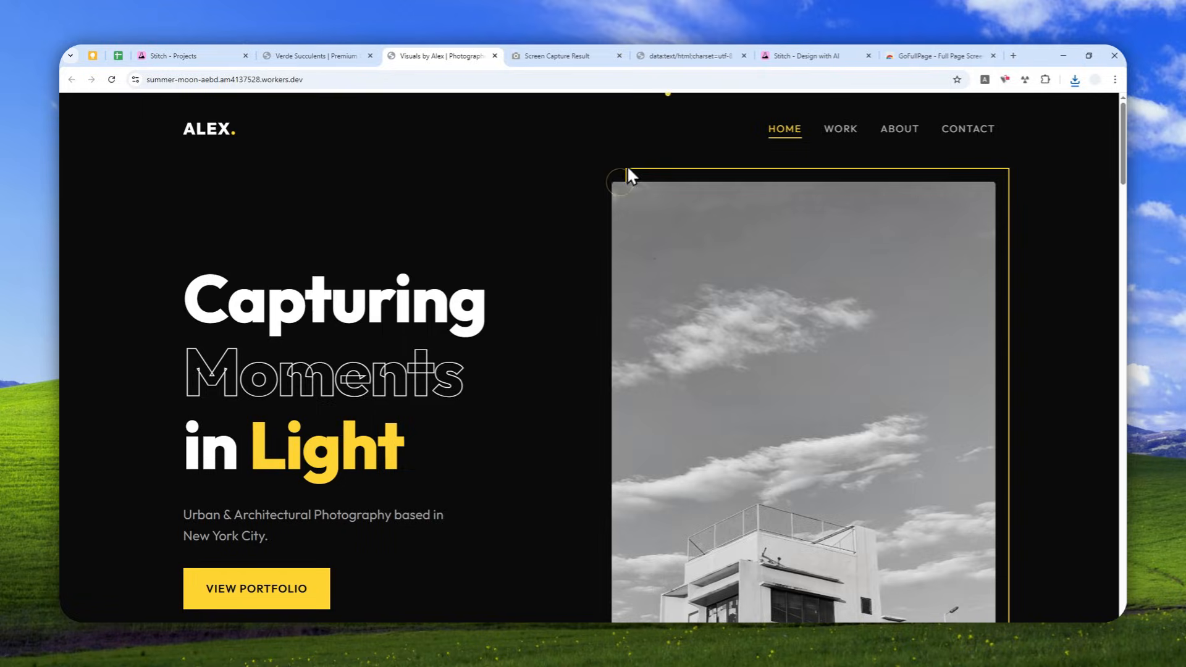
pyautogui.click(687, 53)
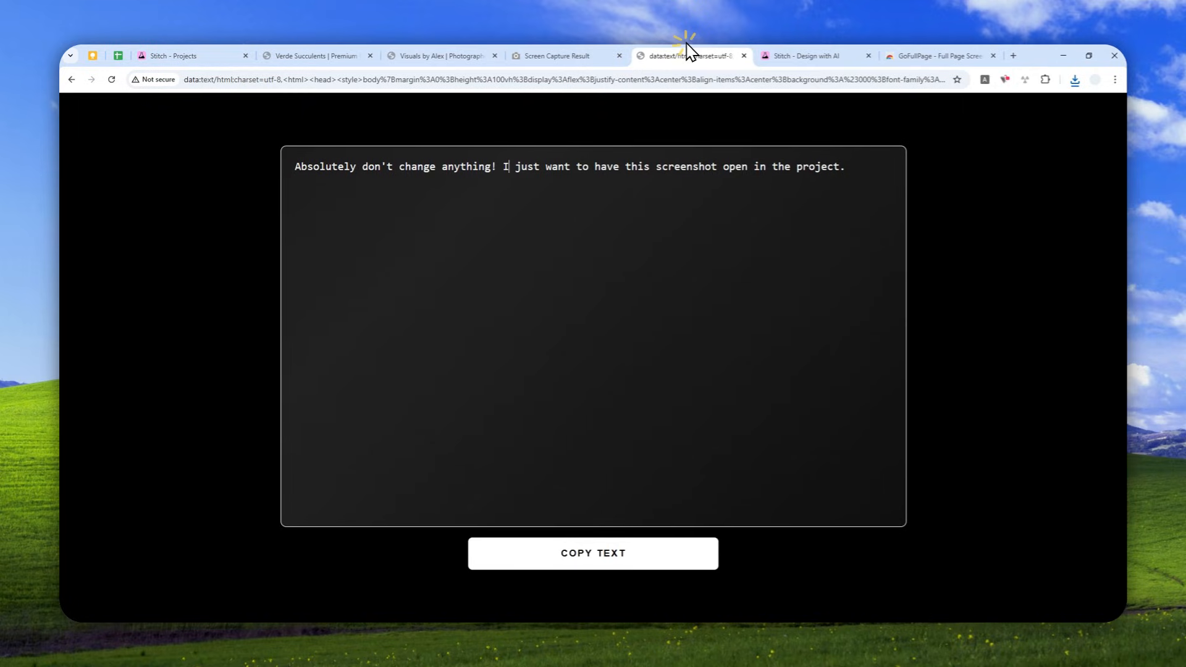
pyautogui.click(585, 560)
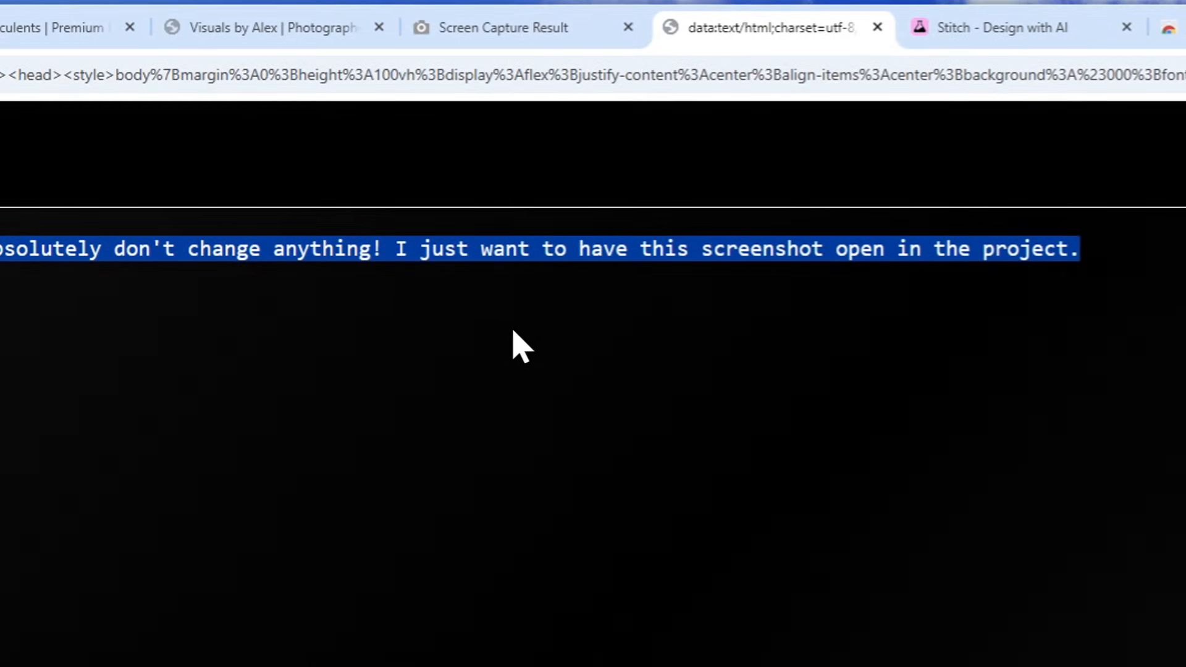
pyautogui.click(988, 27)
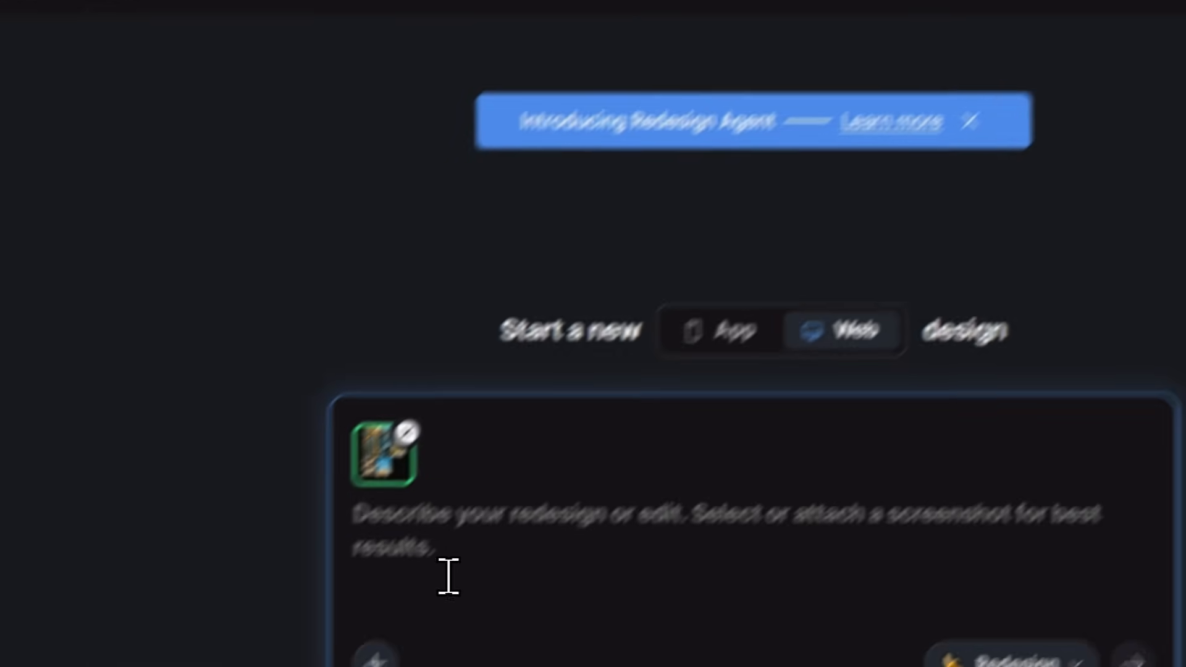
pyautogui.rightClick(418, 550)
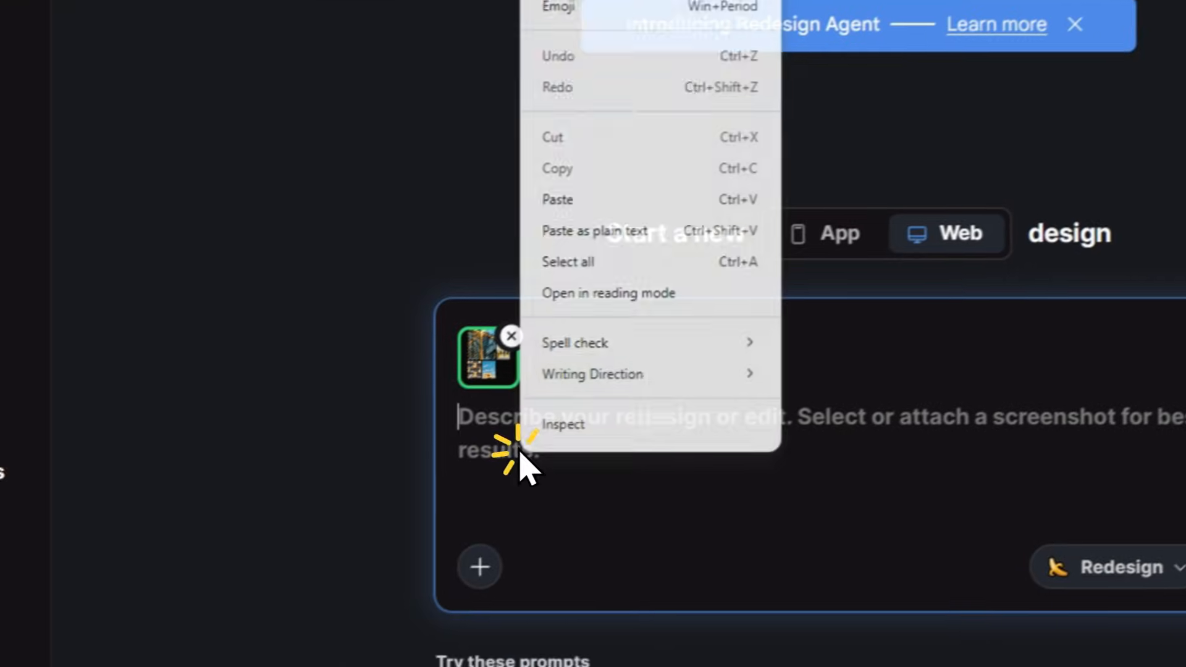
pyautogui.click(472, 301)
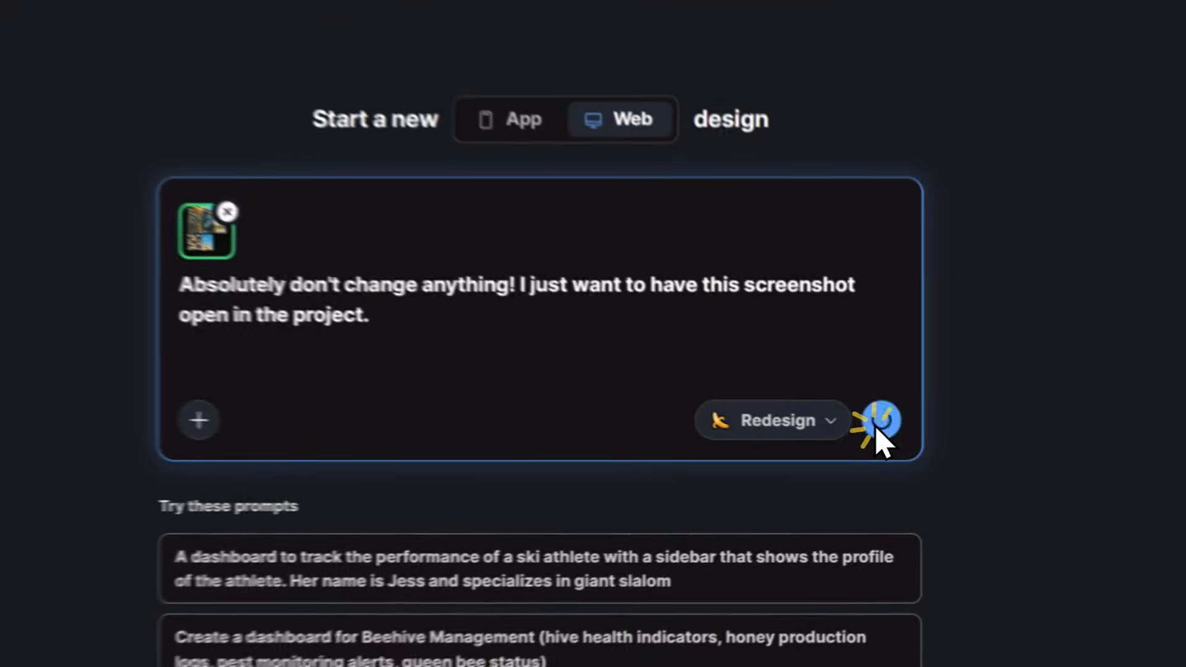
pyautogui.click(912, 456)
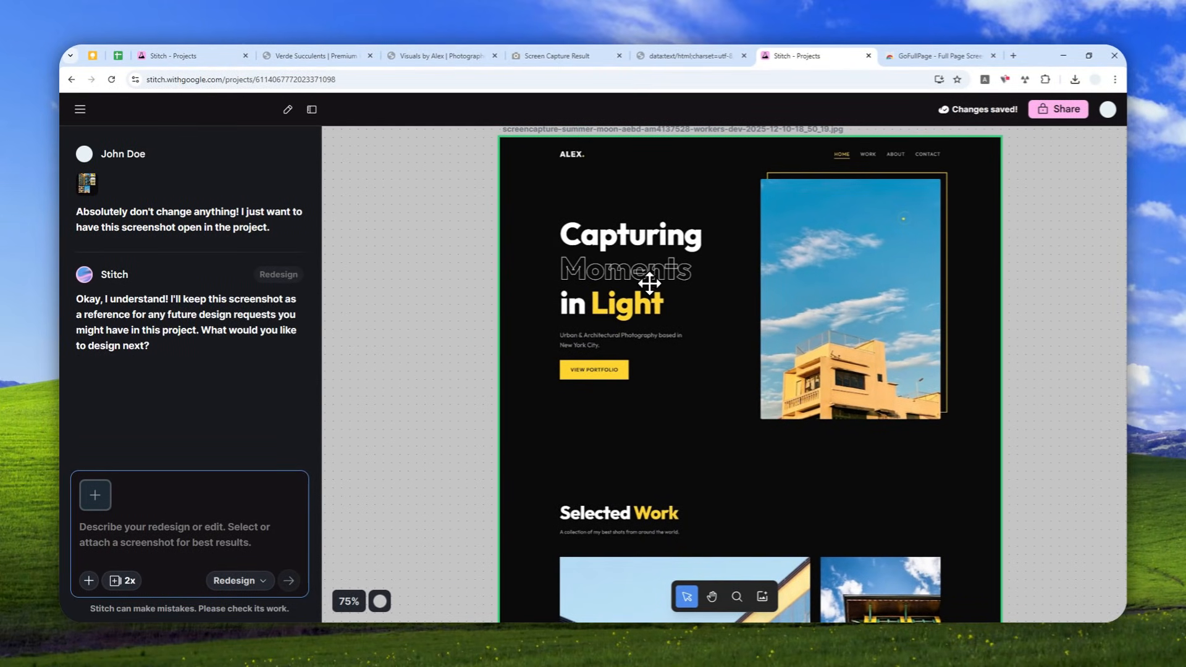
# - Select the portfolio screenshot on the canvas as reference and write the redesign prompt "Recreate this design without changing anything."
pyautogui.scroll(-3, 715, 284)
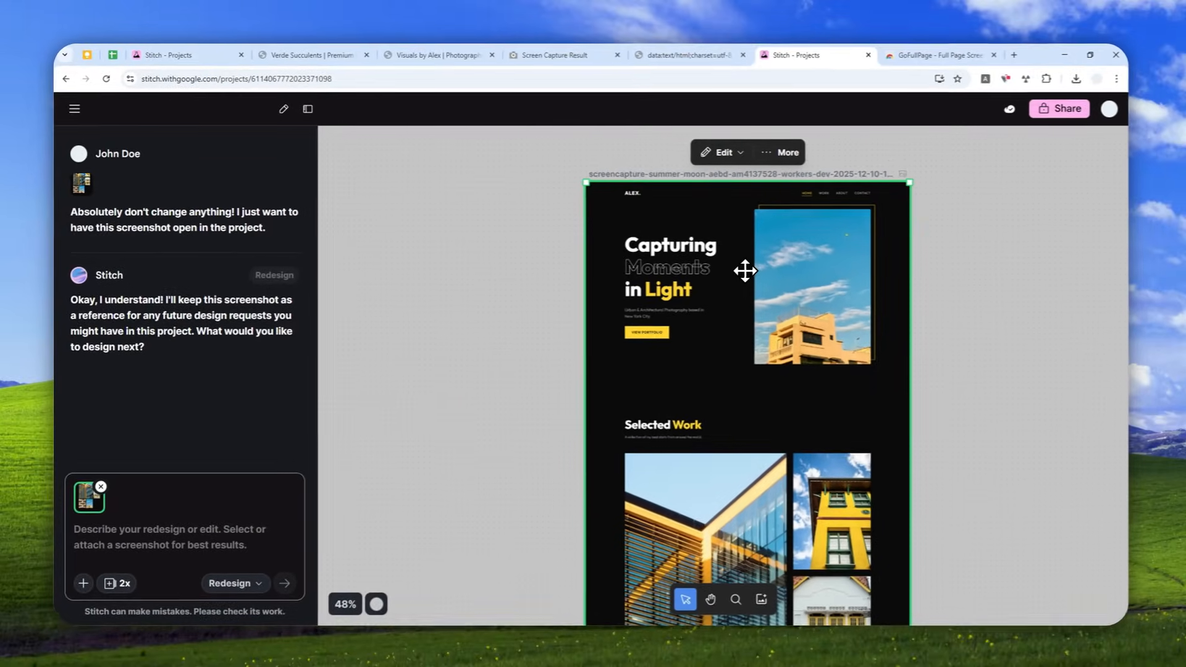
pyautogui.scroll(-5, 745, 275)
pyautogui.scroll(-3, 745, 279)
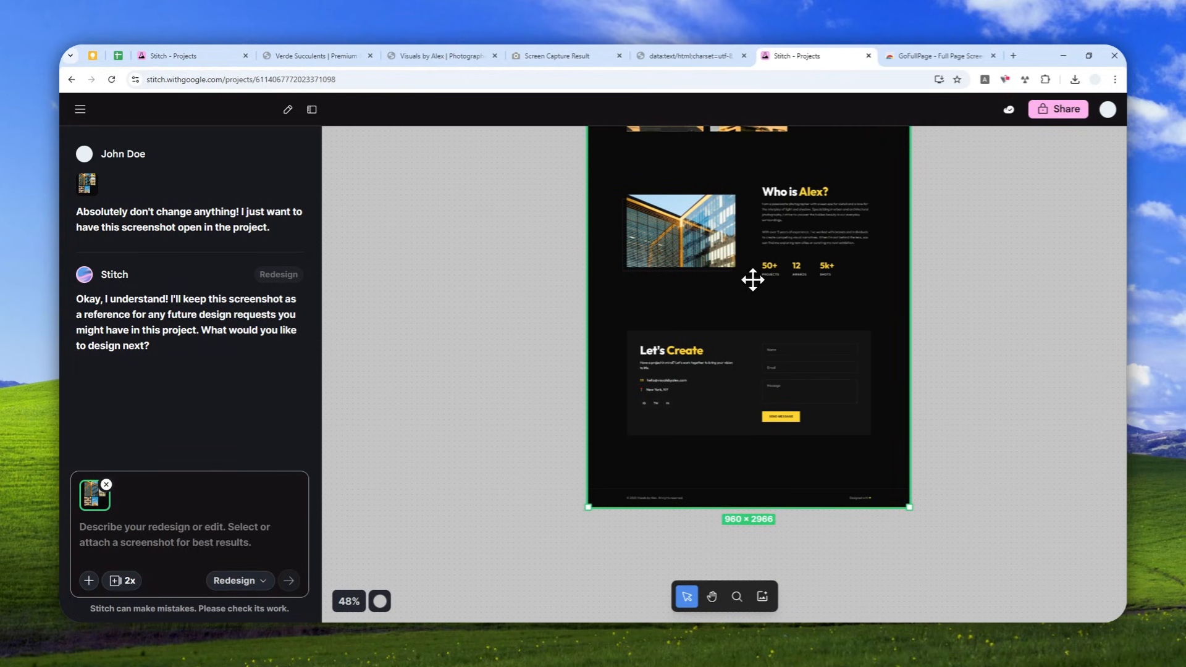
pyautogui.scroll(9, 752, 279)
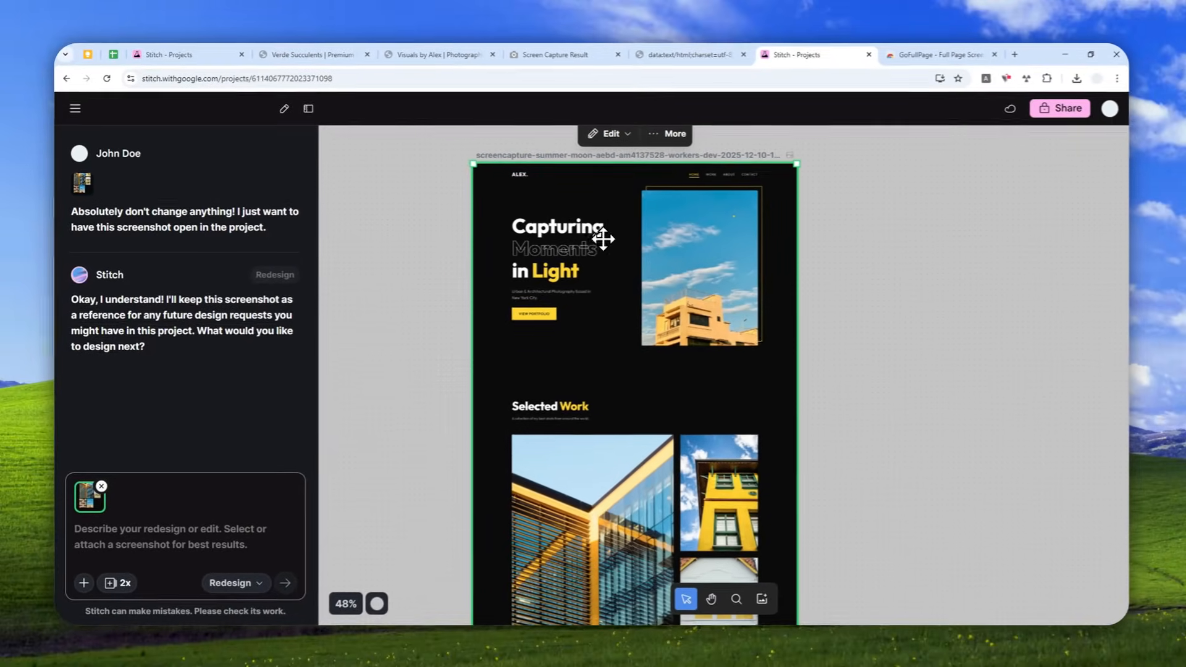
pyautogui.scroll(-10, 638, 265)
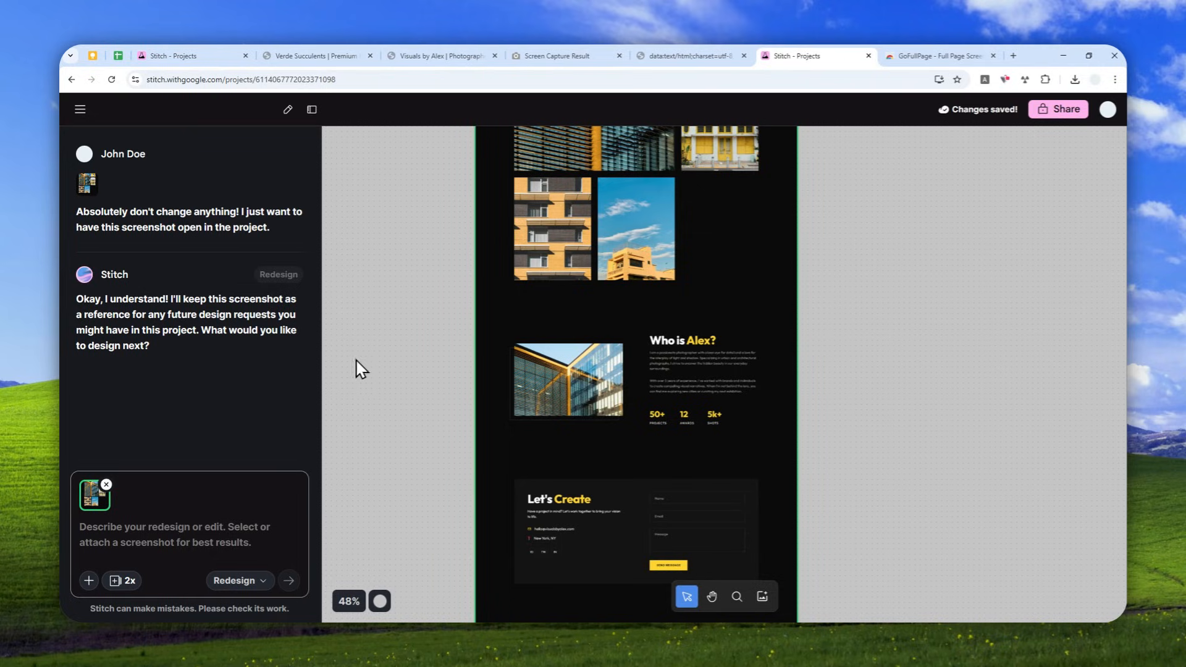
pyautogui.scroll(10, 679, 352)
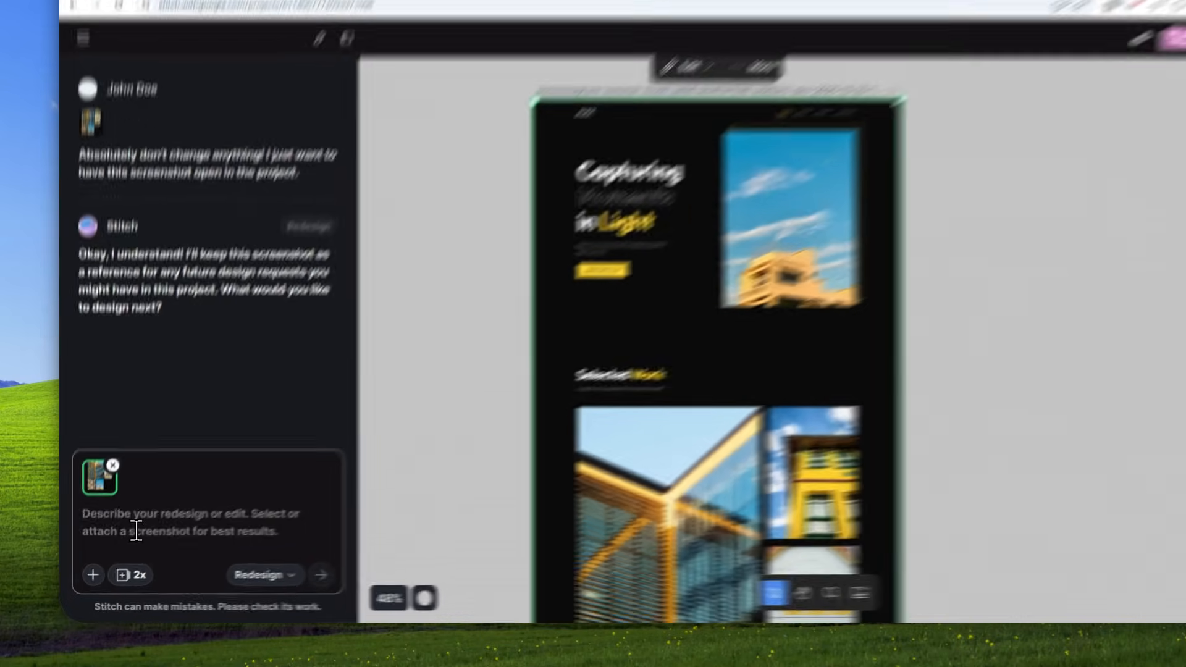
pyautogui.click(135, 530)
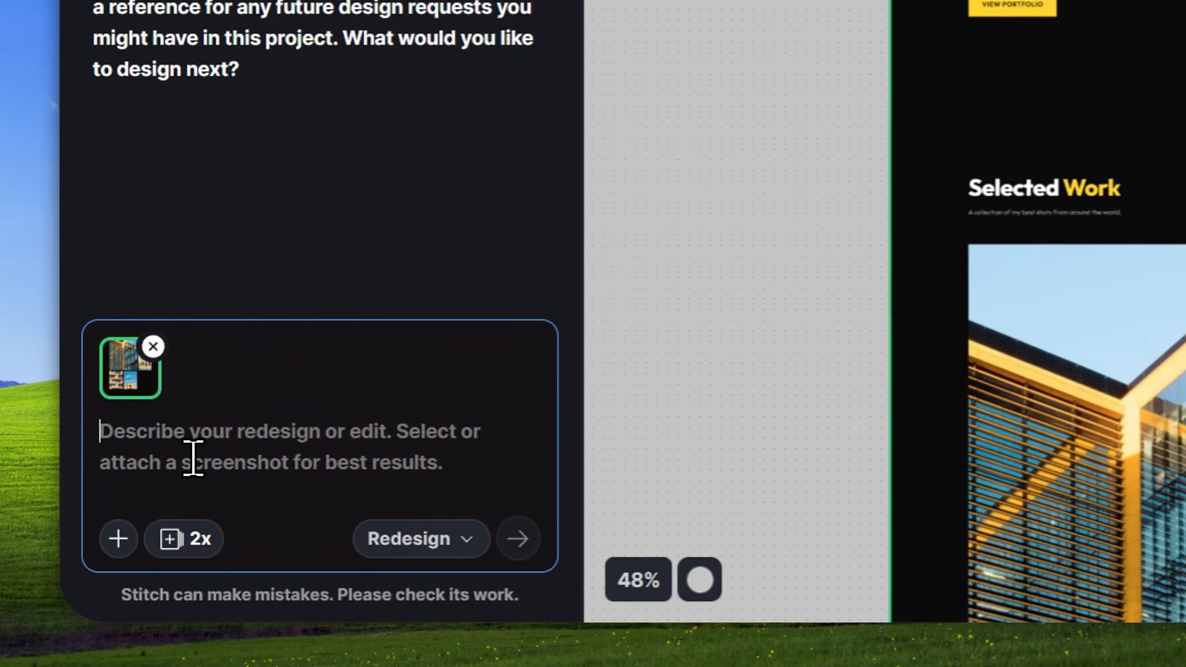
pyautogui.write('Recr')
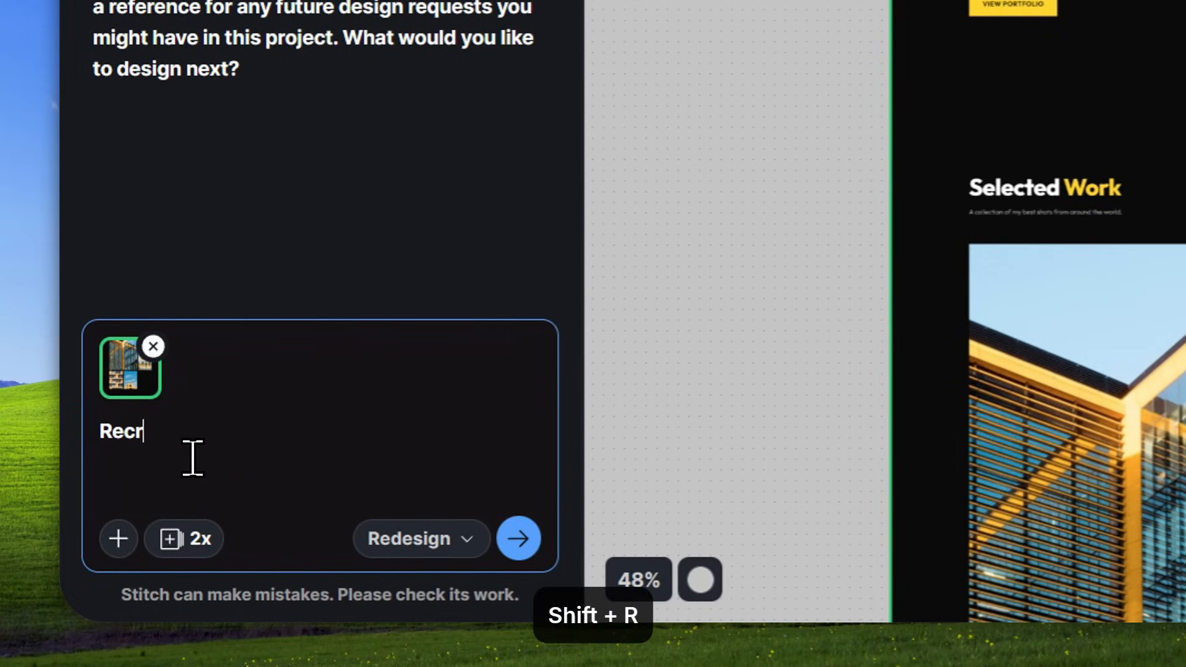
pyautogui.write('e')
pyautogui.press('BackSpace')
pyautogui.write('eate this design without cha')
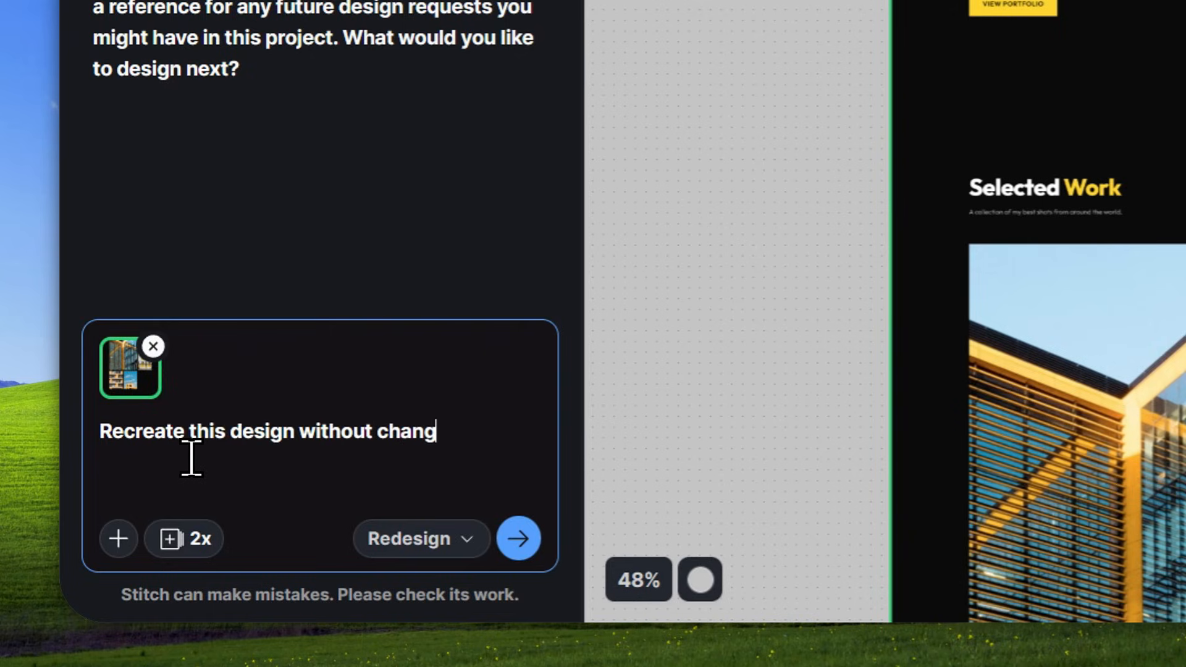
pyautogui.write('ng anything')
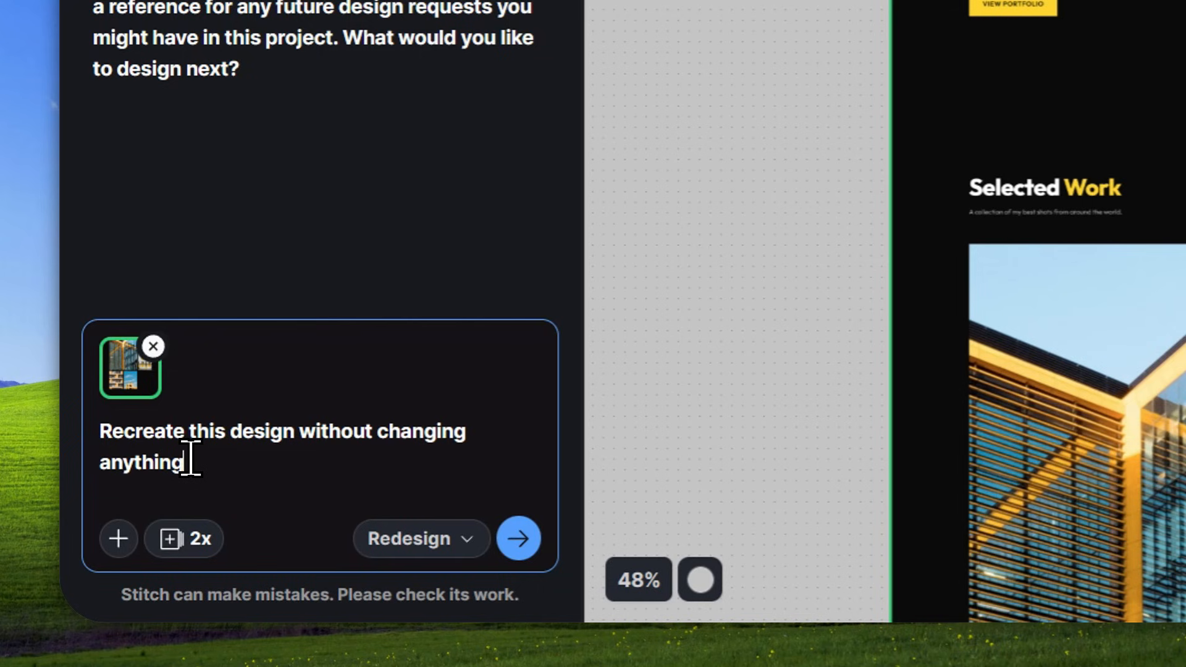
pyautogui.write('.')
# - Add "Just remove the text at the very bottom of the page, everything else must remain the same." to the redesign prompt and submit it
pyautogui.scroll(-10, 748, 343)
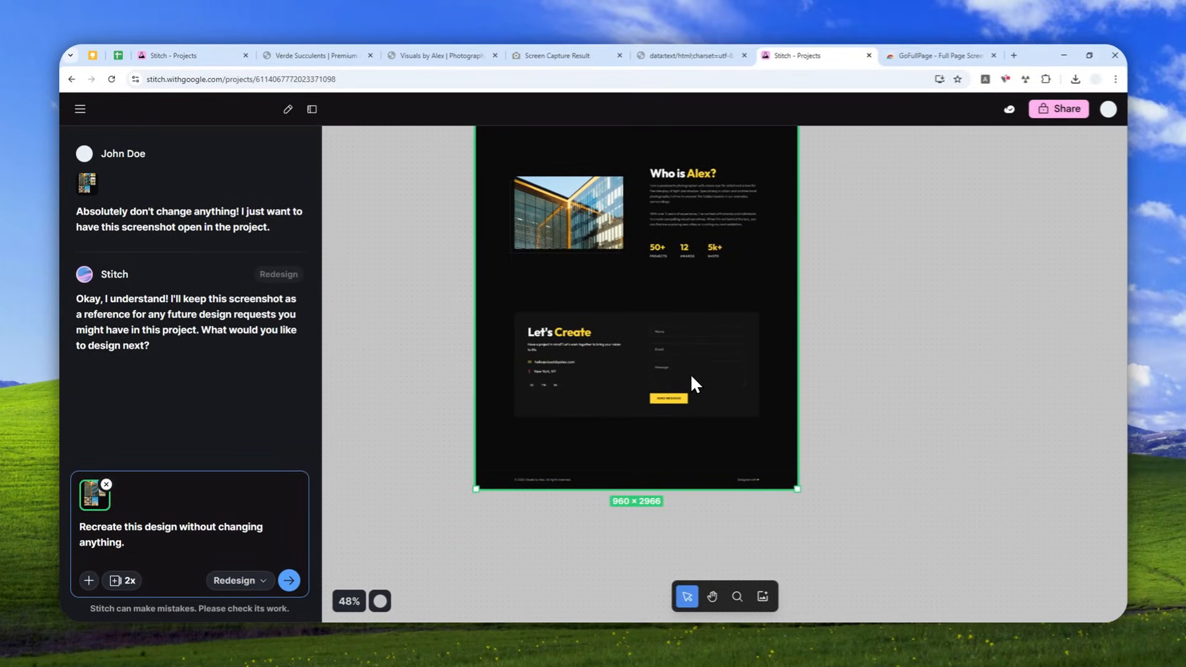
pyautogui.scroll(5, 686, 371)
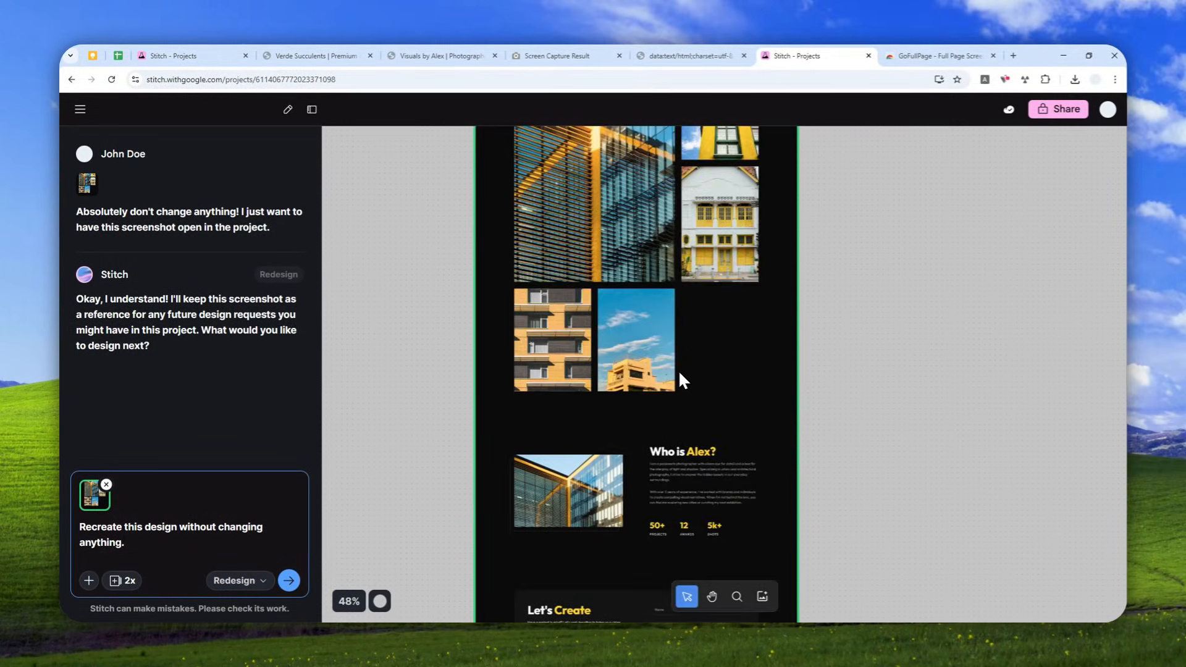
pyautogui.scroll(-4, 678, 370)
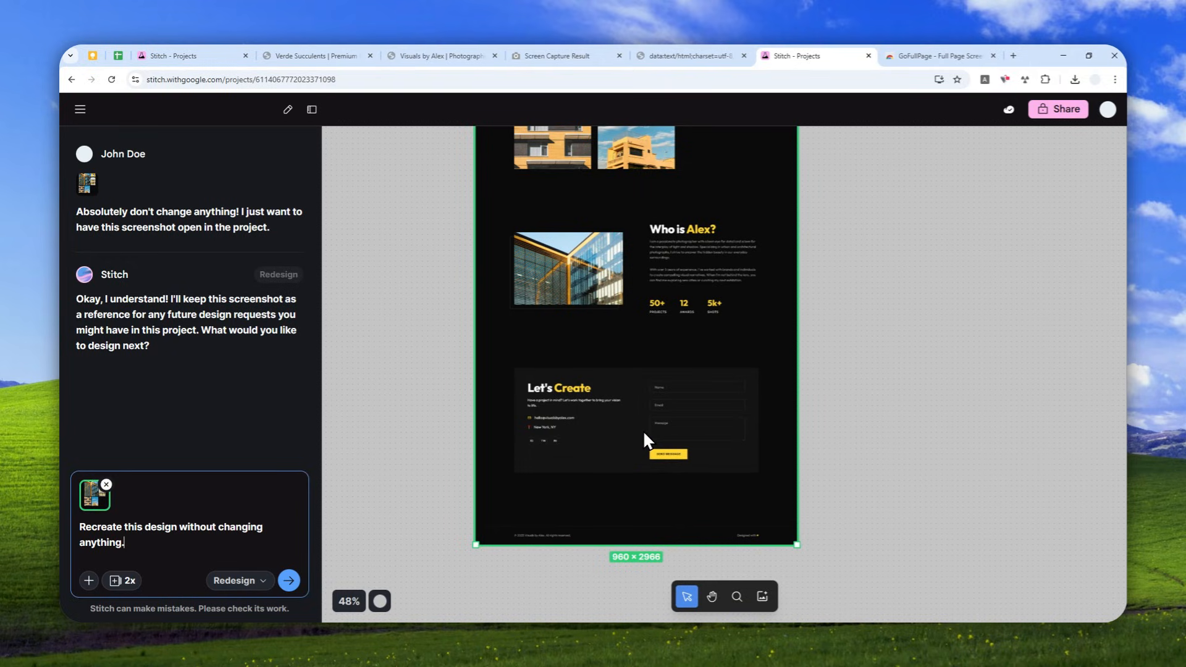
pyautogui.scroll(5, 598, 461)
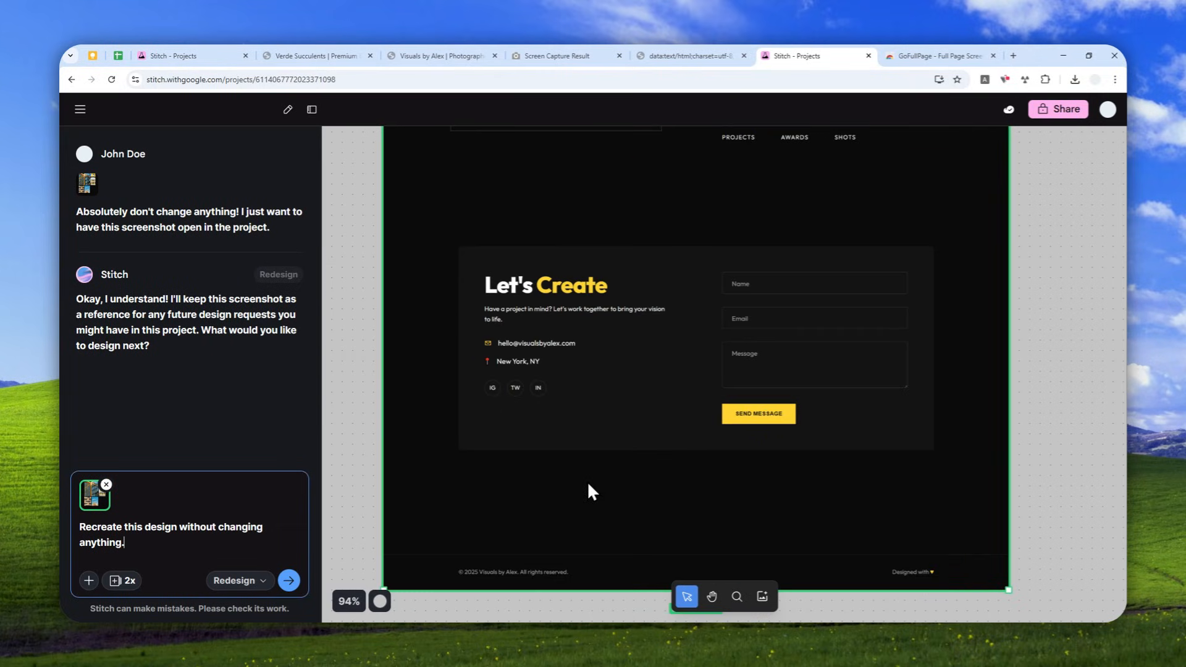
pyautogui.scroll(5, 624, 426)
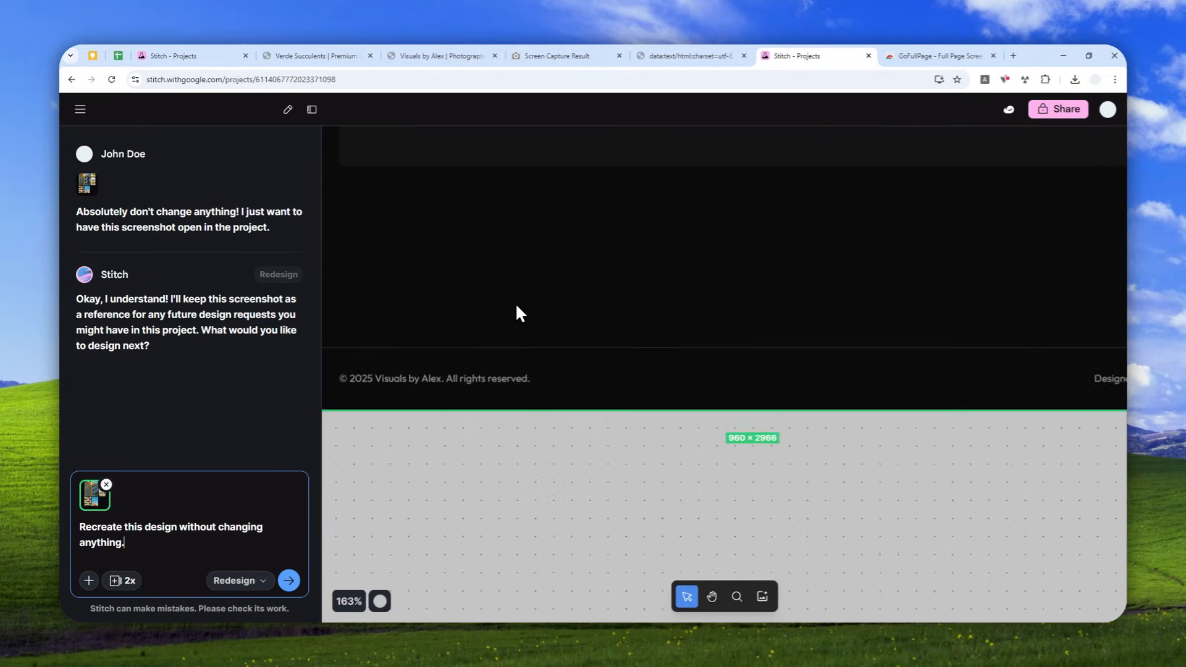
pyautogui.scroll(-2, 528, 333)
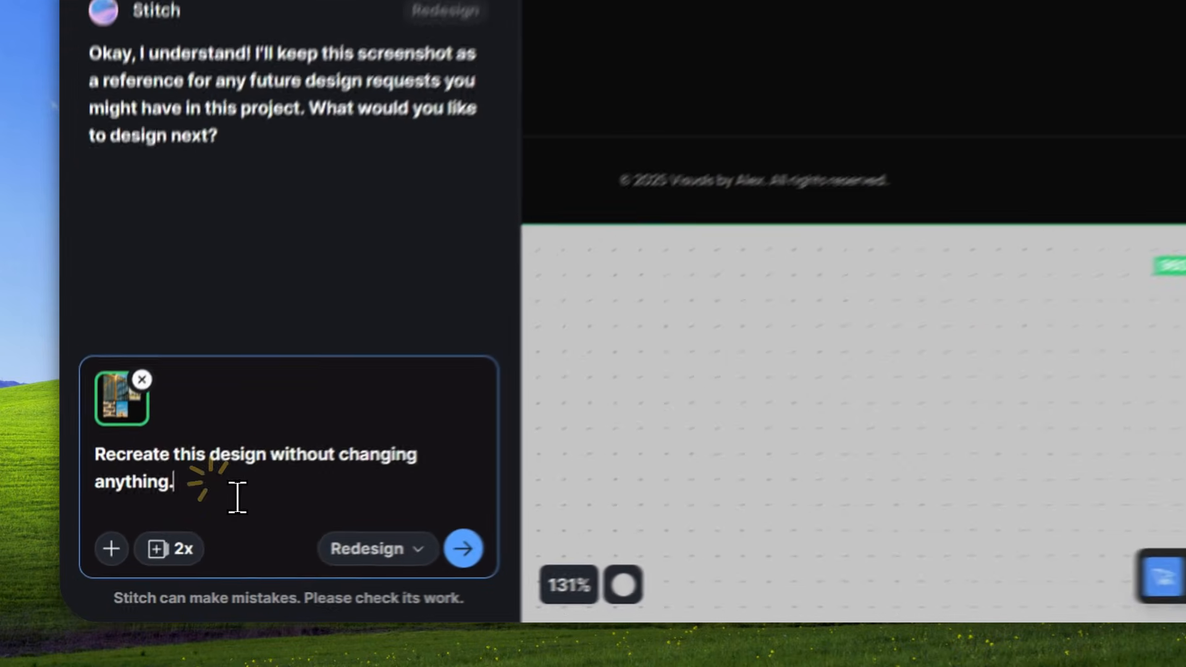
pyautogui.write('Just')
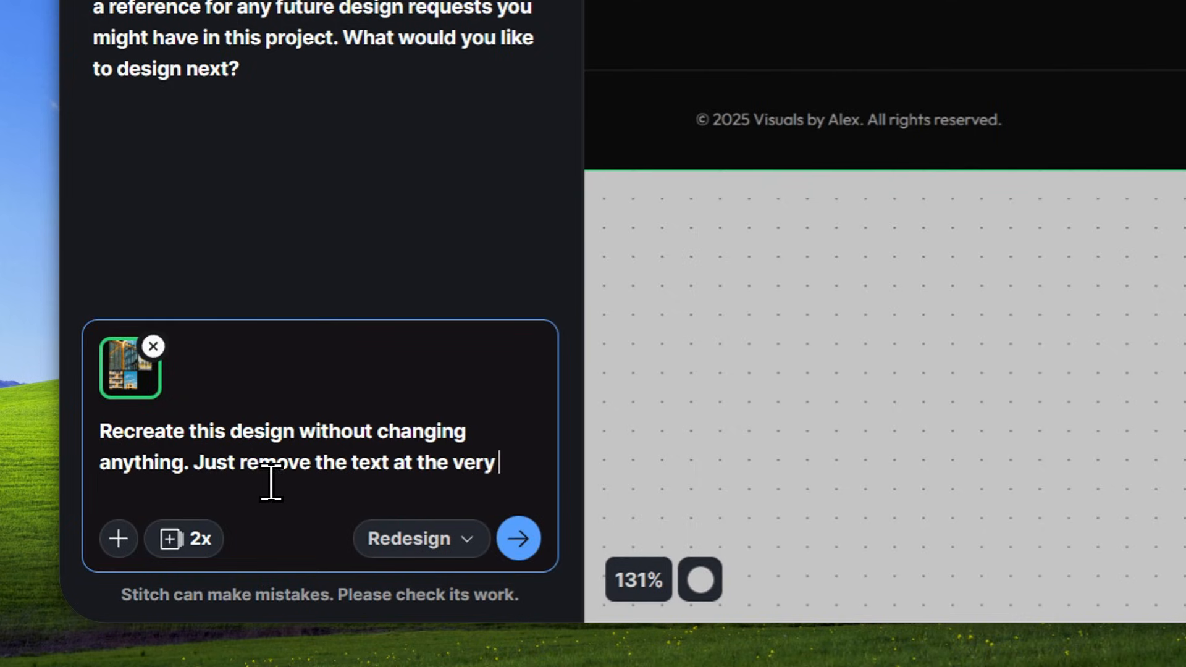
pyautogui.write('remove the text at the very bottom of the page, er')
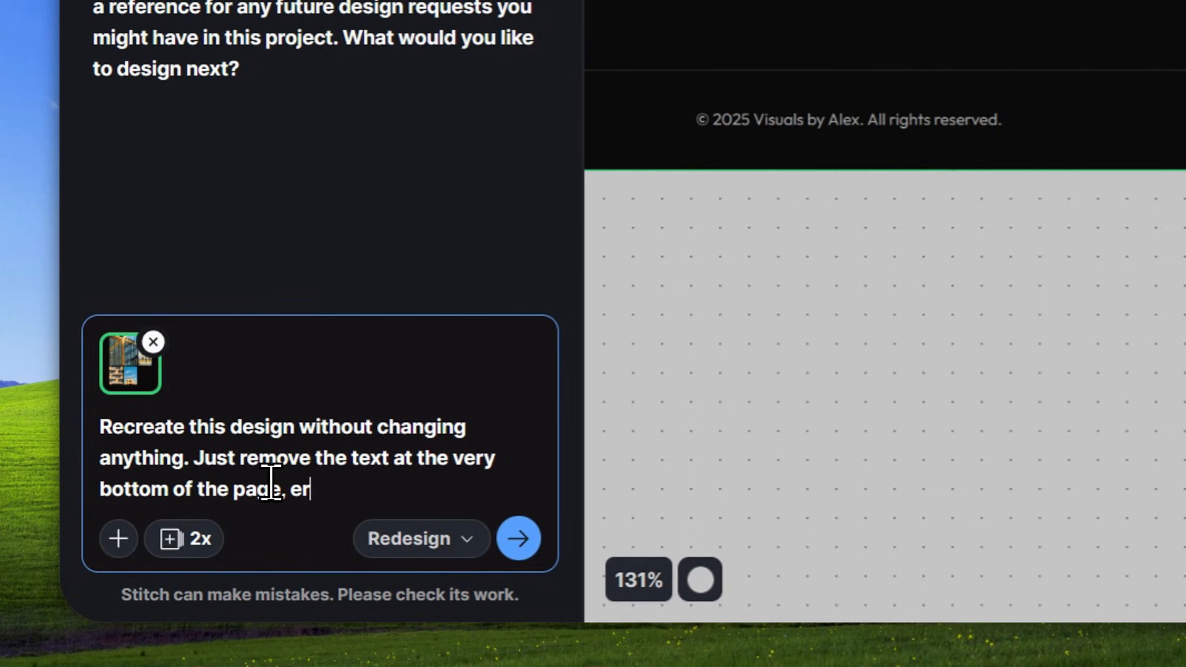
pyautogui.press('BackSpace')
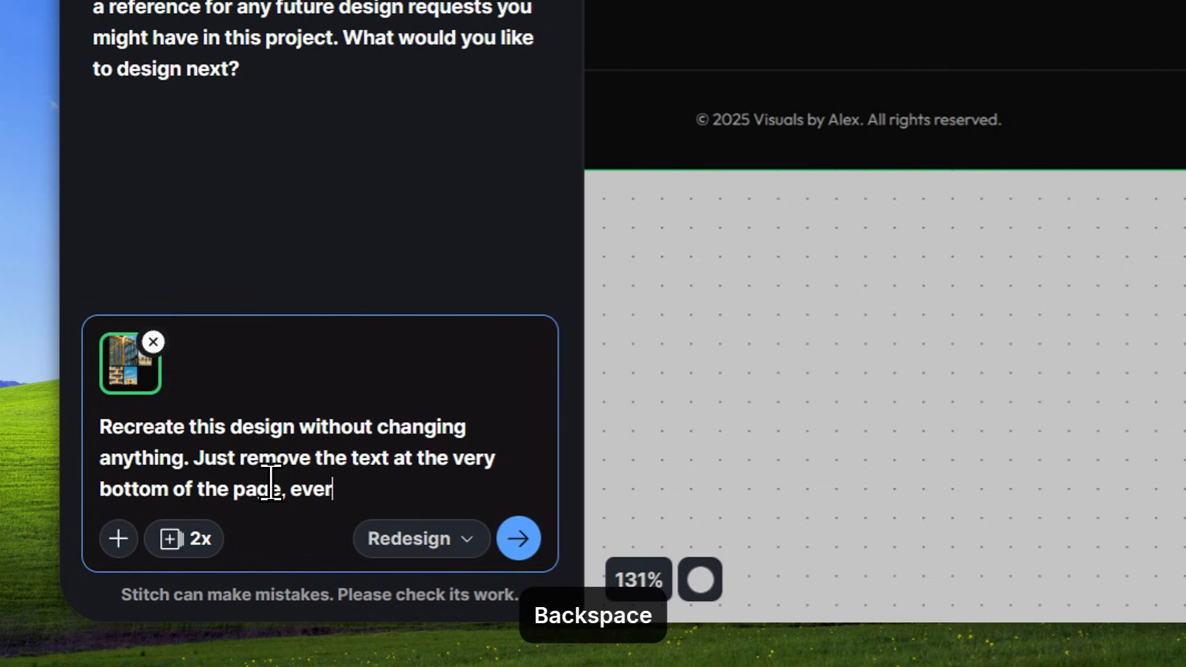
pyautogui.write('ything else must')
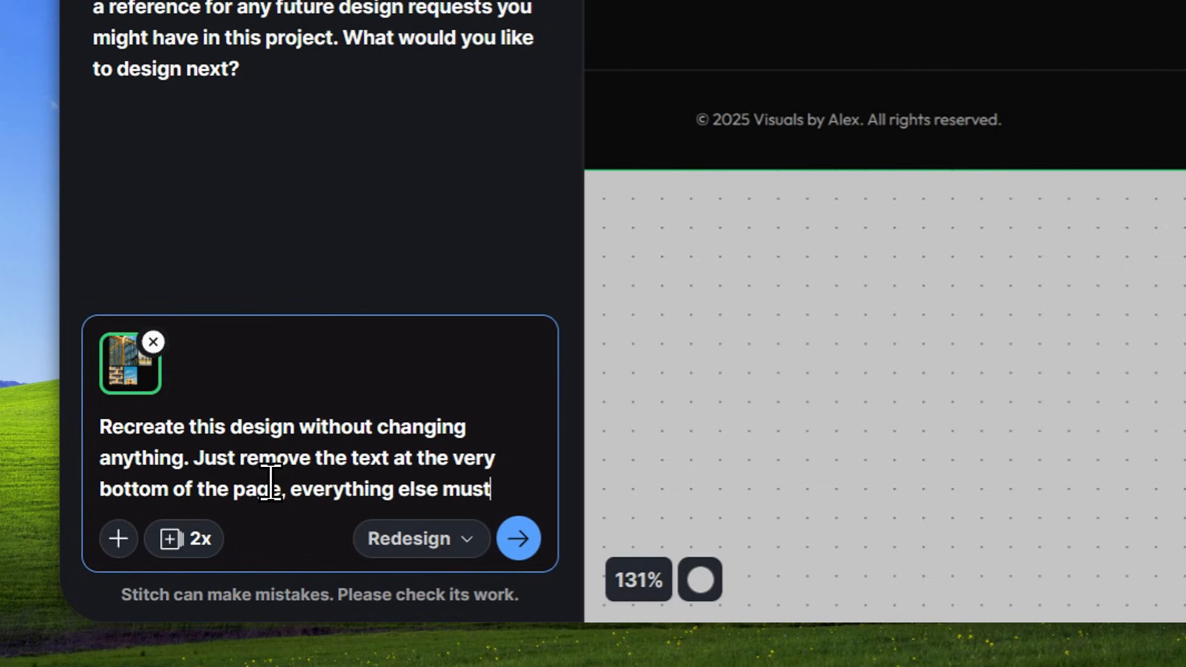
pyautogui.write(' remain the same.')
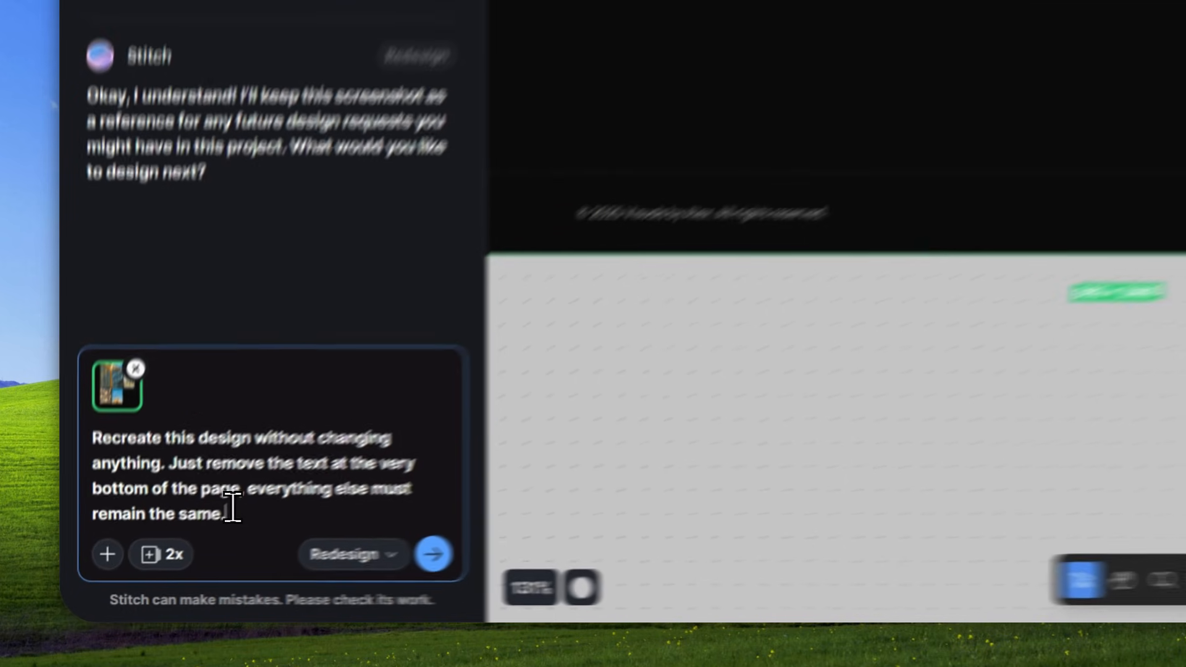
pyautogui.click(283, 579)
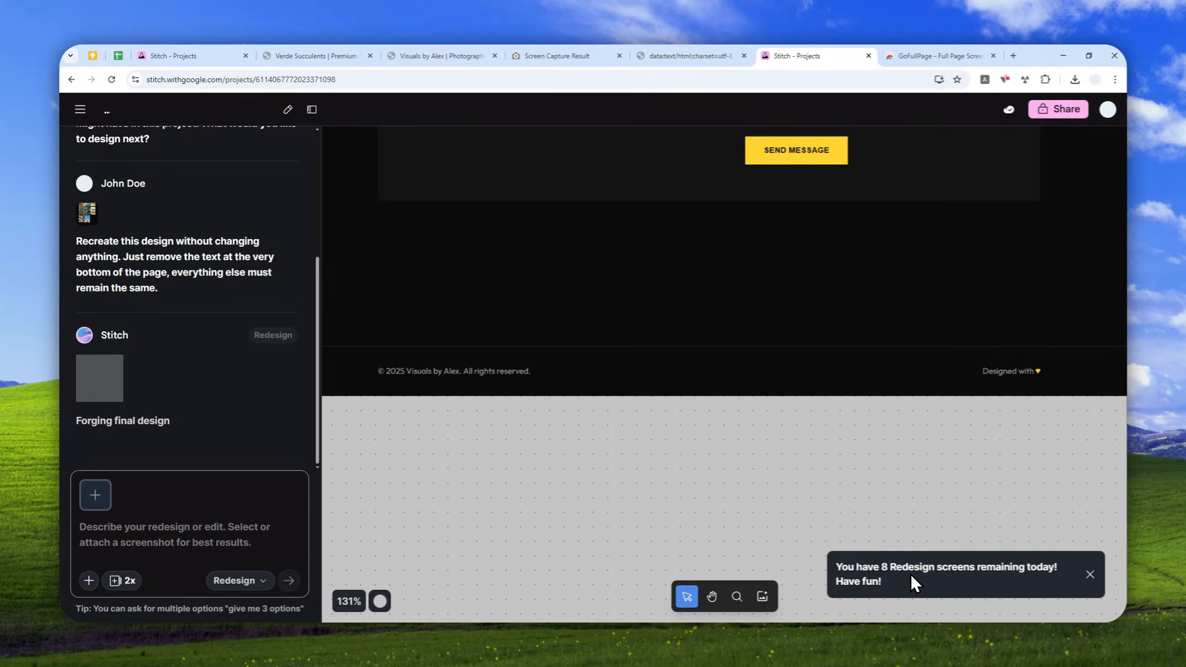
pyautogui.scroll(-5, 787, 334)
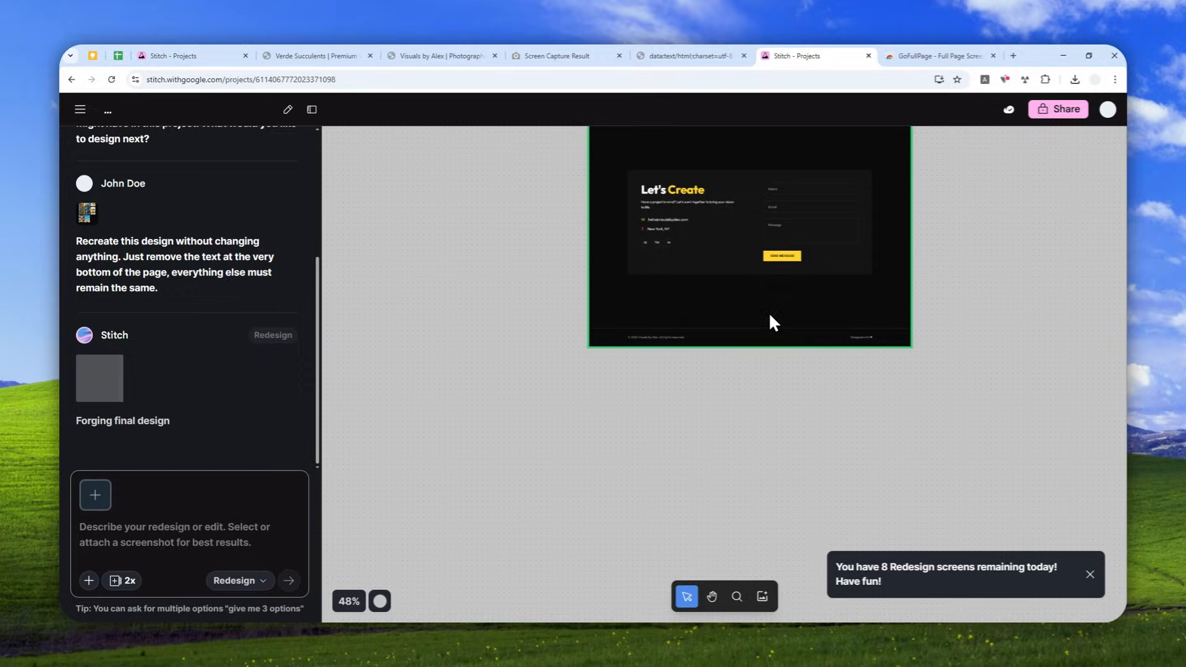
# - Examine the original portfolio screenshot on the canvas, from the contact section up to the hero, while the redesign generates
pyautogui.moveTo(982, 201); pyautogui.dragTo(929, 385)
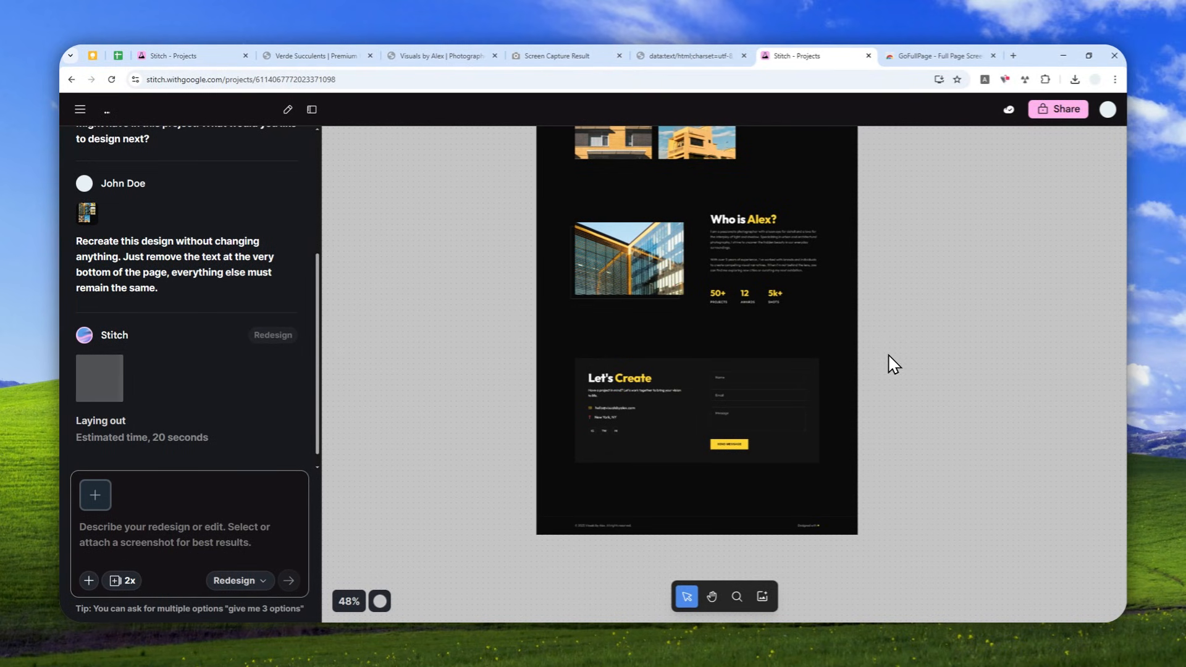
pyautogui.scroll(5, 765, 280)
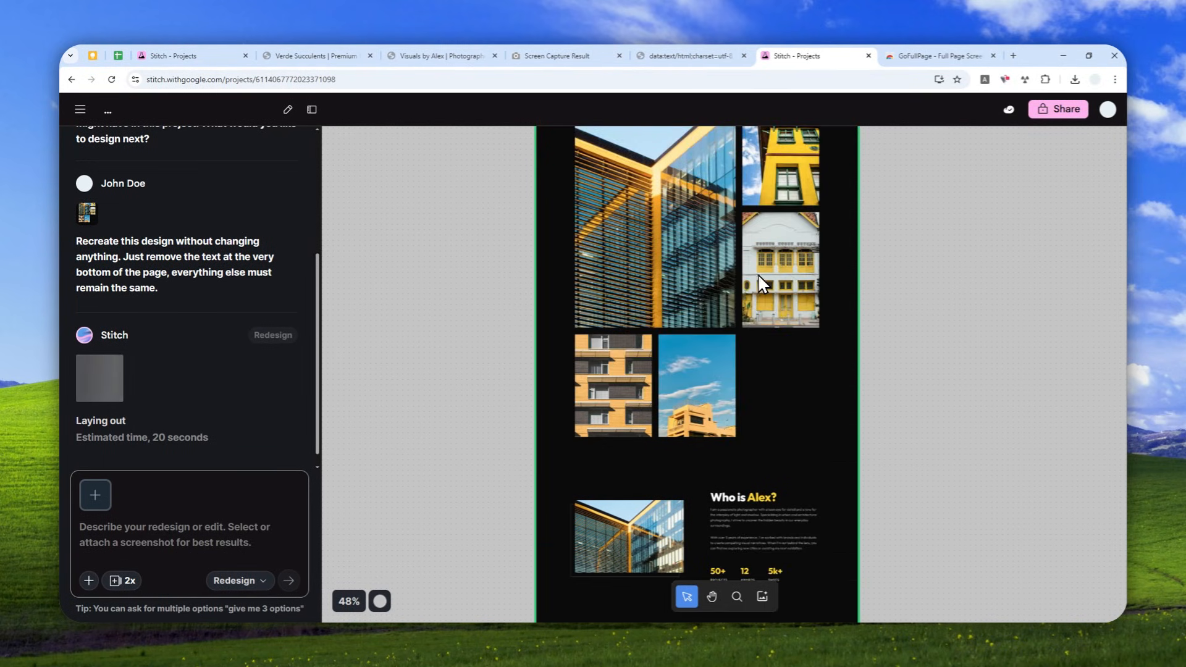
pyautogui.scroll(4, 757, 273)
pyautogui.scroll(3, 761, 278)
pyautogui.scroll(-2, 741, 247)
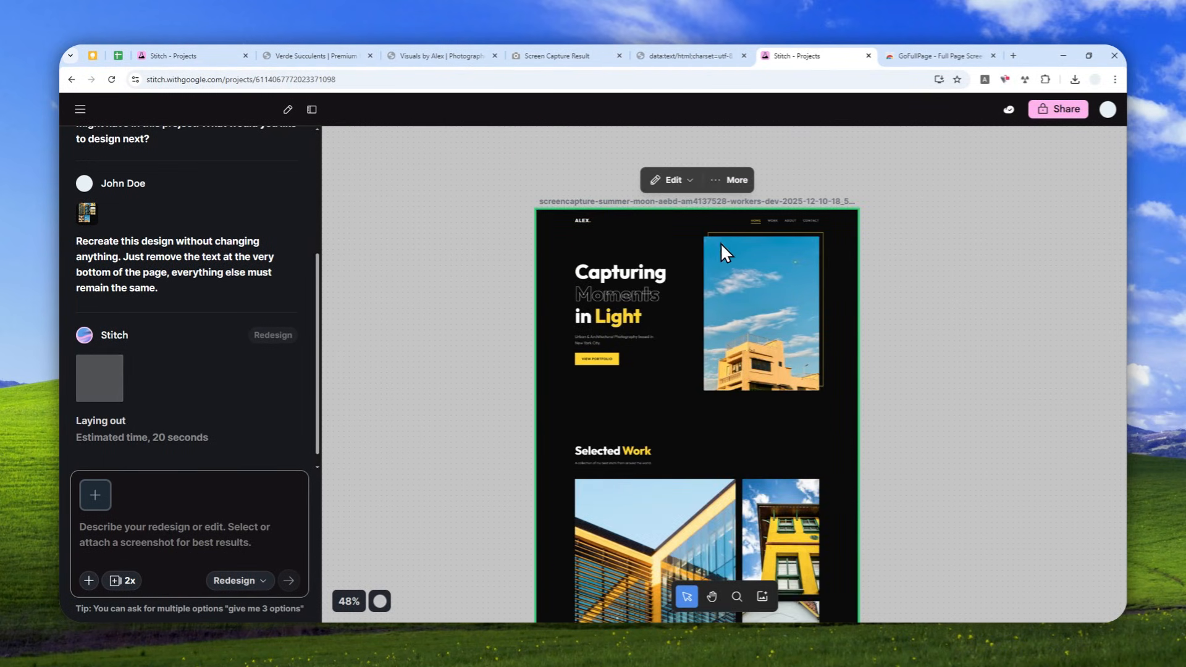
pyautogui.scroll(2, 648, 284)
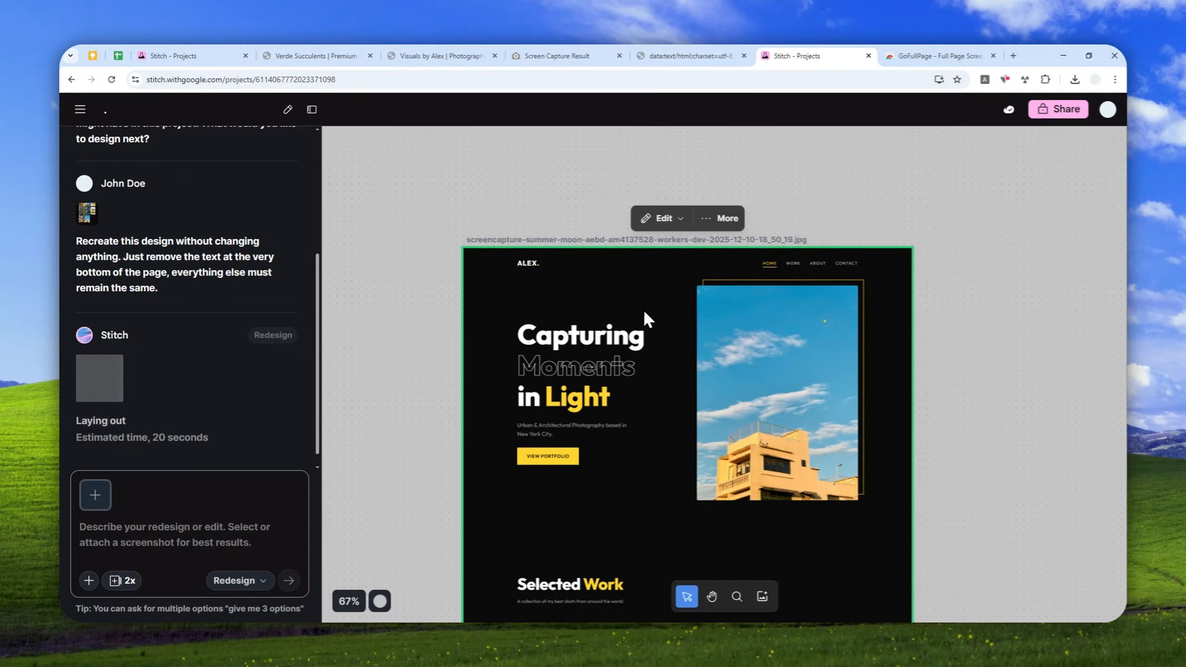
pyautogui.scroll(2, 647, 321)
pyautogui.scroll(-3, 656, 314)
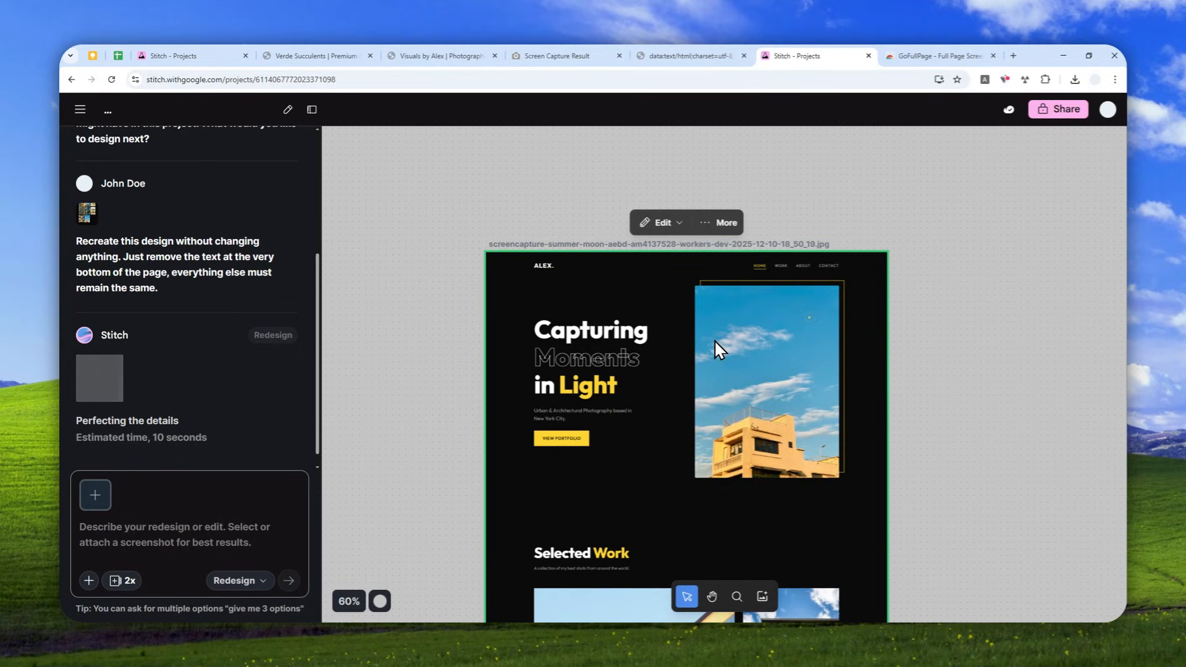
pyautogui.scroll(-3, 710, 310)
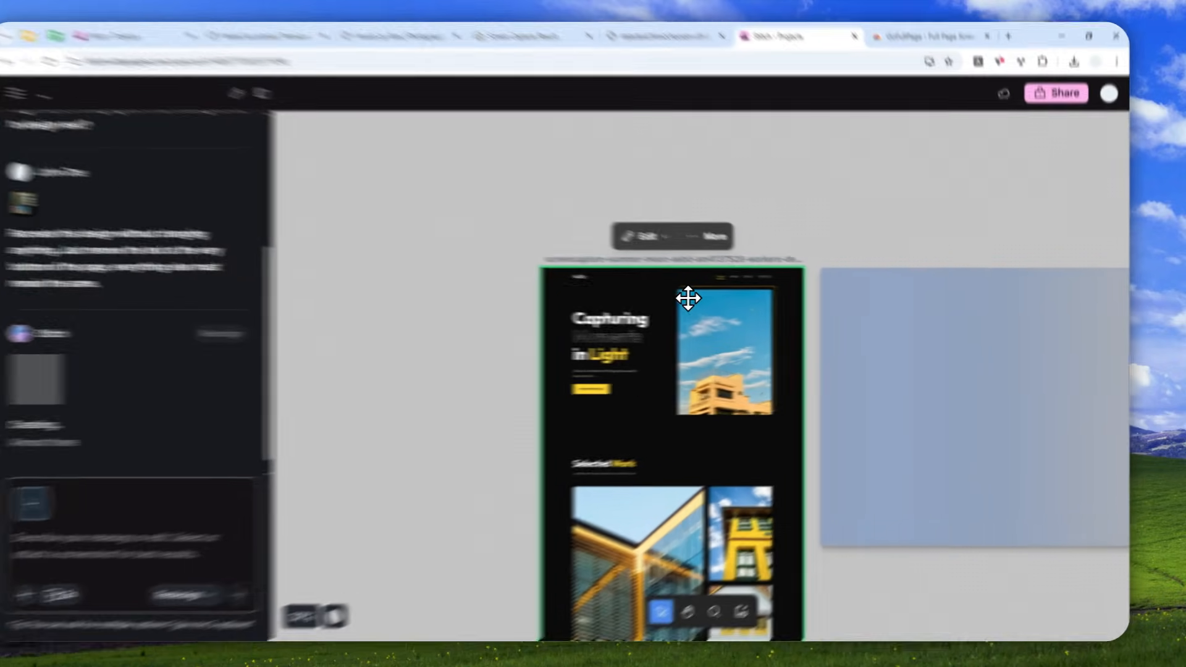
# - Compare the recreated photography portfolio design with the original screenshot beside it on the canvas
pyautogui.click(705, 336)
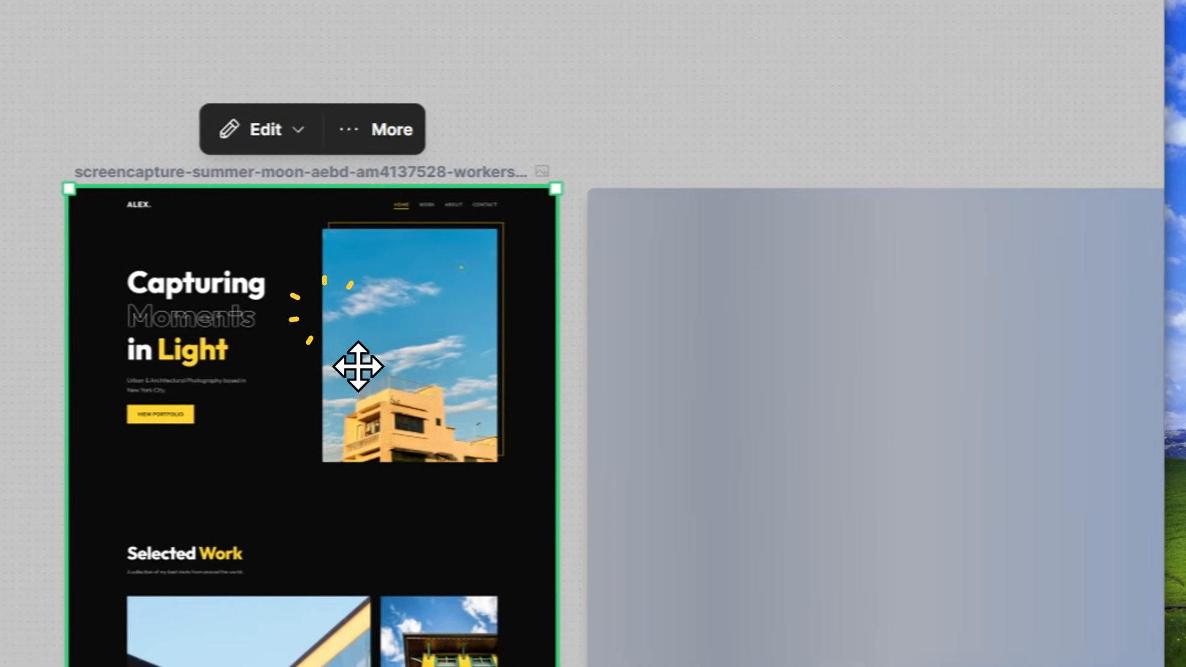
pyautogui.scroll(-3, 383, 361)
pyautogui.scroll(-3, 536, 324)
pyautogui.scroll(-1, 929, 450)
pyautogui.moveTo(949, 422); pyautogui.dragTo(702, 426)
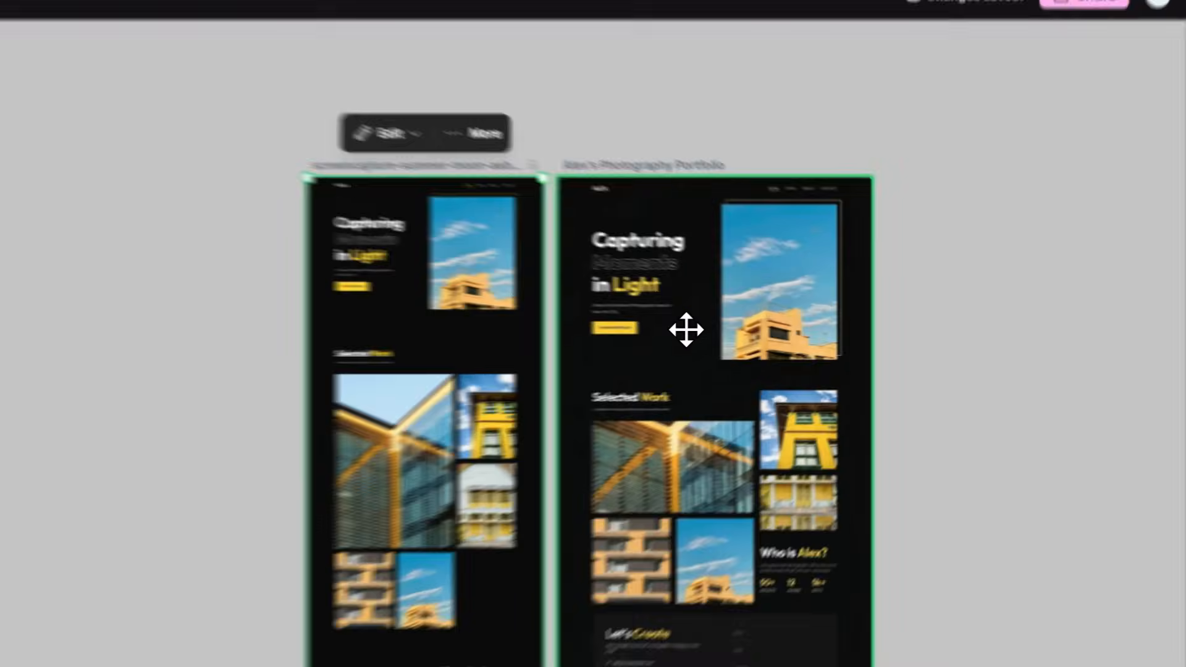
pyautogui.click(787, 326)
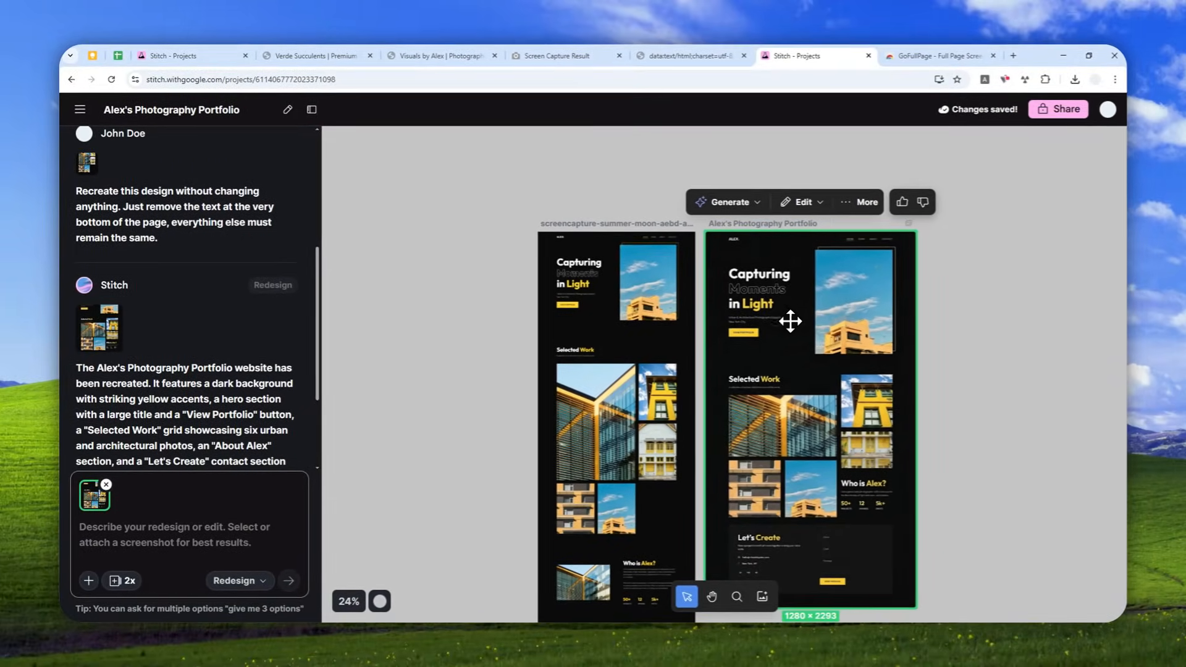
pyautogui.scroll(-4, 790, 320)
pyautogui.scroll(3, 830, 337)
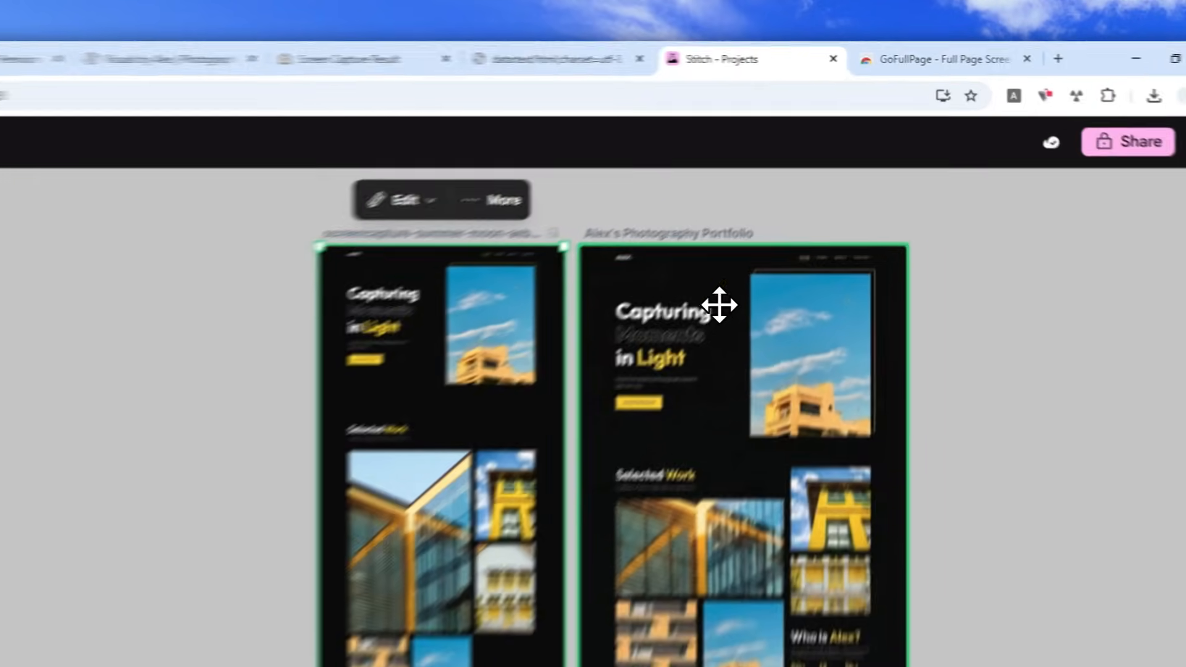
# - Generate a Predictive Heatmap for the recreated photography portfolio design
pyautogui.click(796, 223)
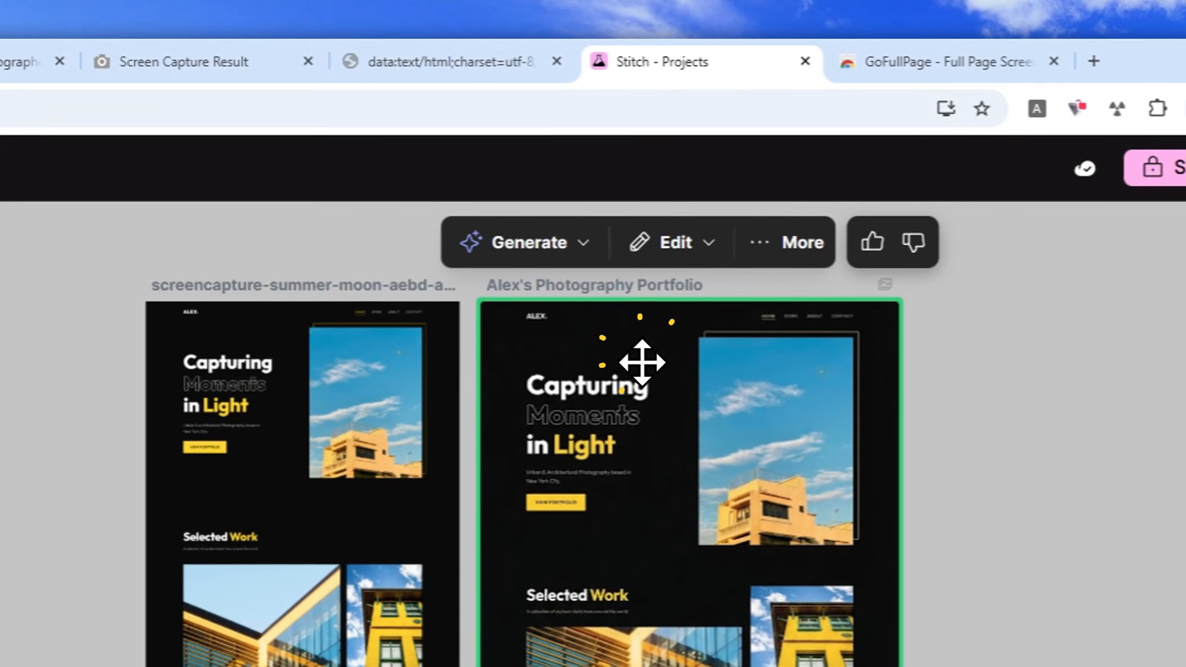
pyautogui.click(524, 244)
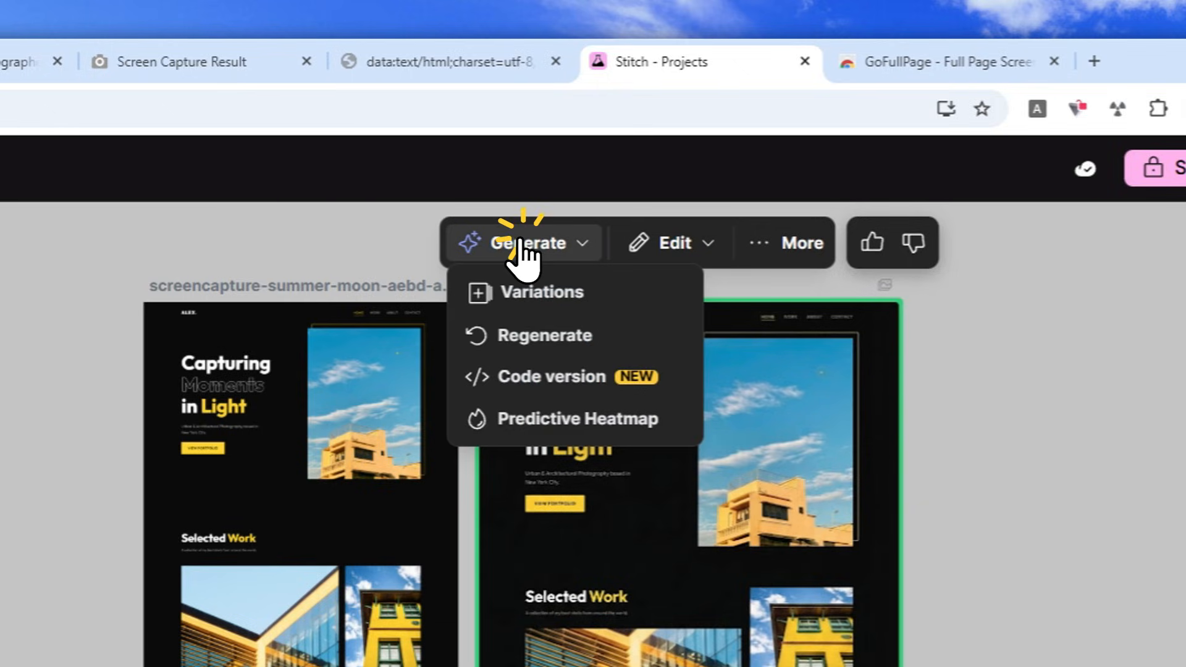
pyautogui.click(528, 429)
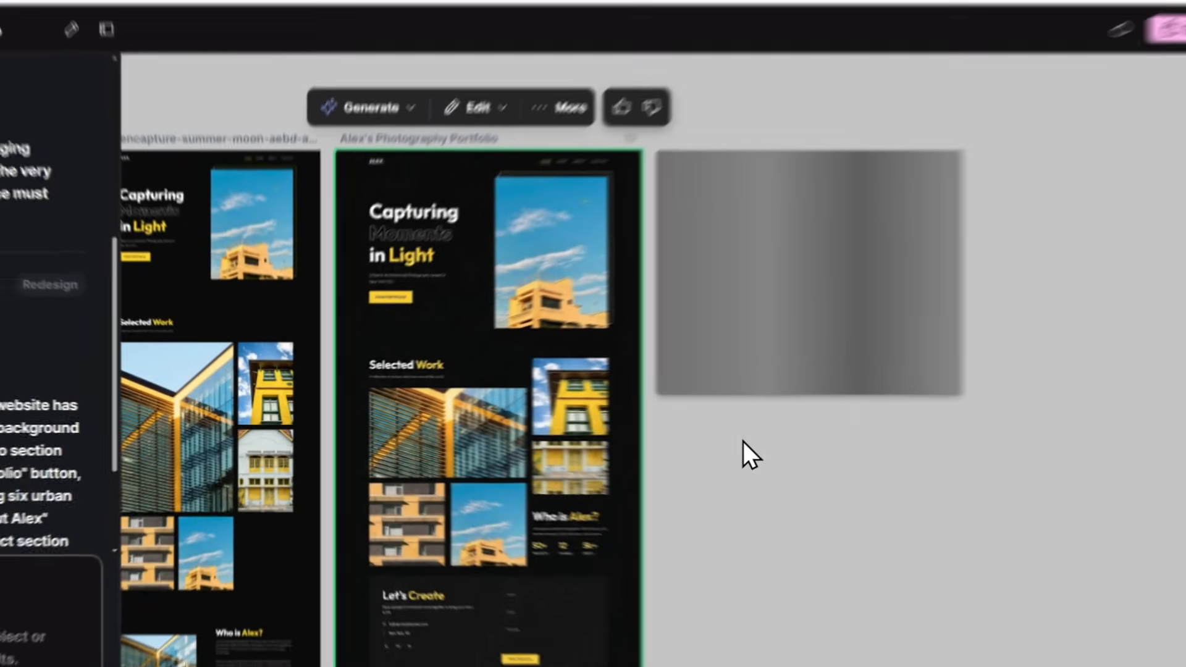
pyautogui.scroll(-2, 43, 446)
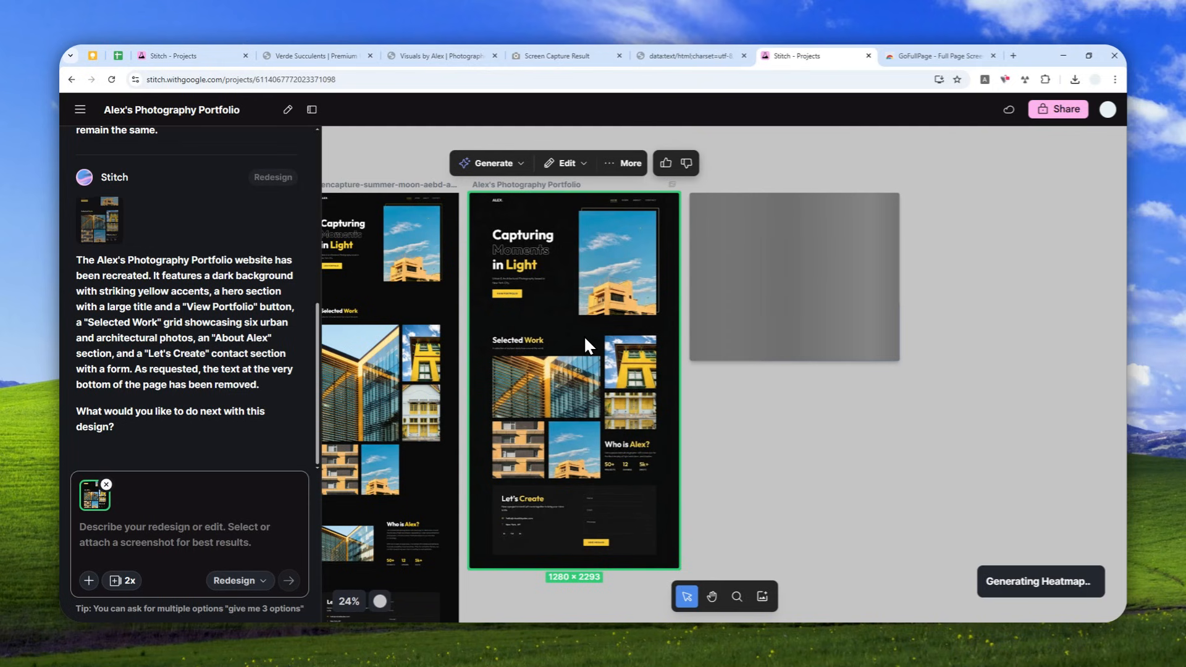
# - Examine the portfolio heatmap from the hero through Selected Work to the contact form, alongside the recreated design
pyautogui.scroll(4, 788, 258)
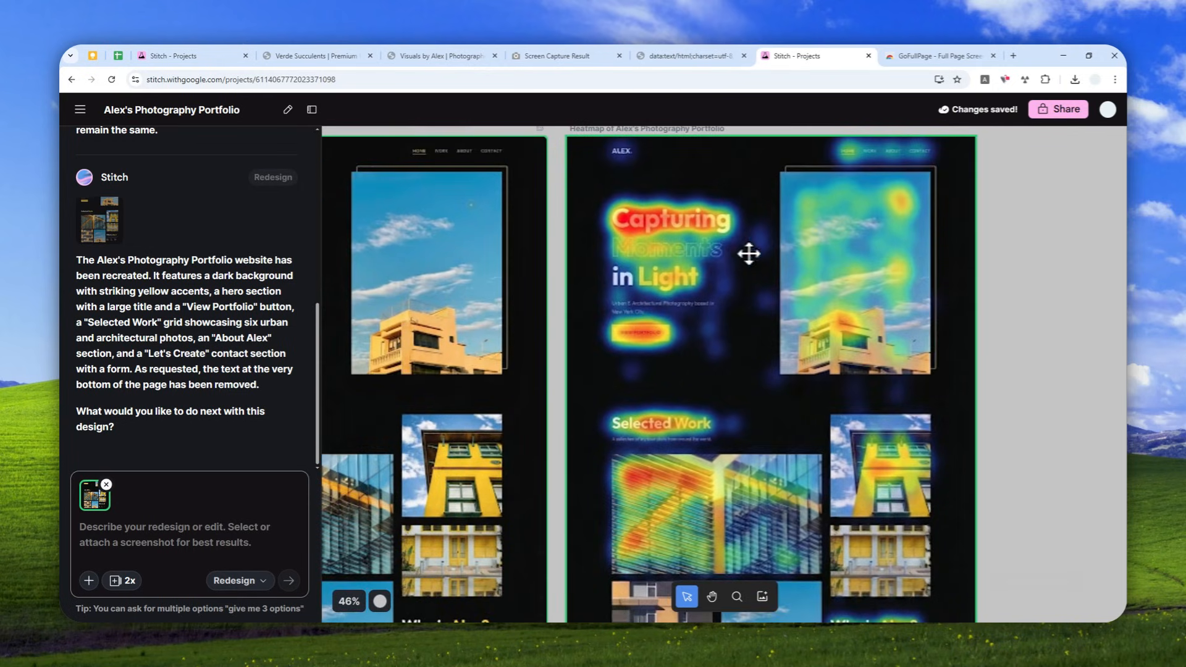
pyautogui.scroll(-3, 821, 316)
pyautogui.scroll(-3, 820, 309)
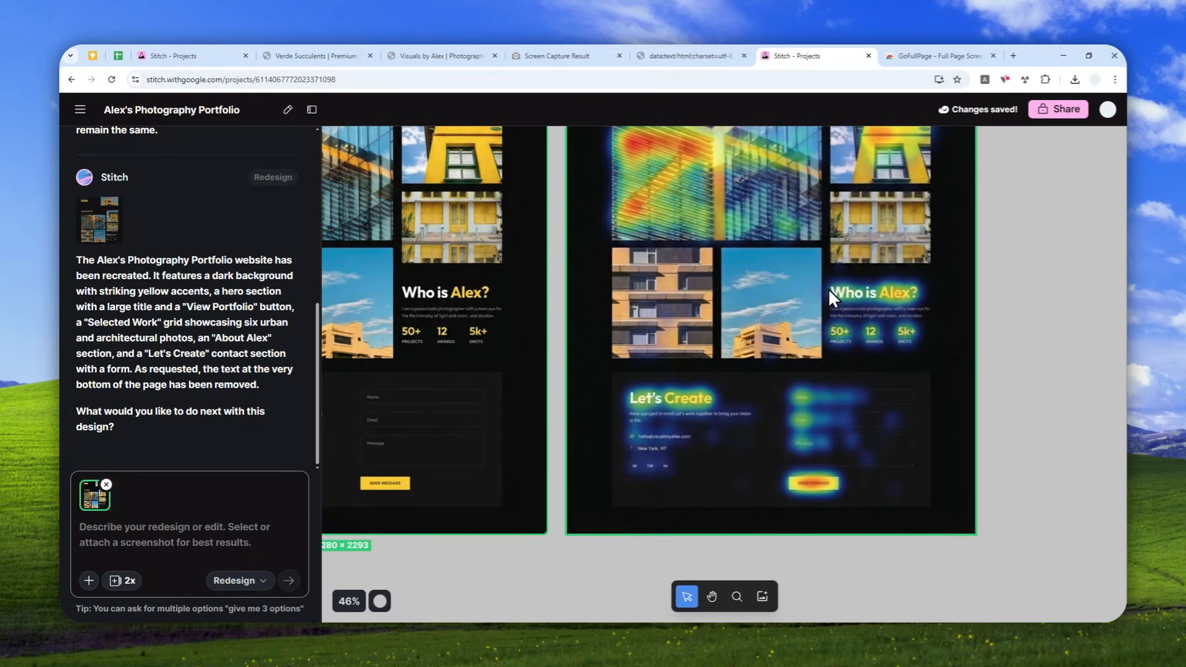
pyautogui.scroll(2, 827, 288)
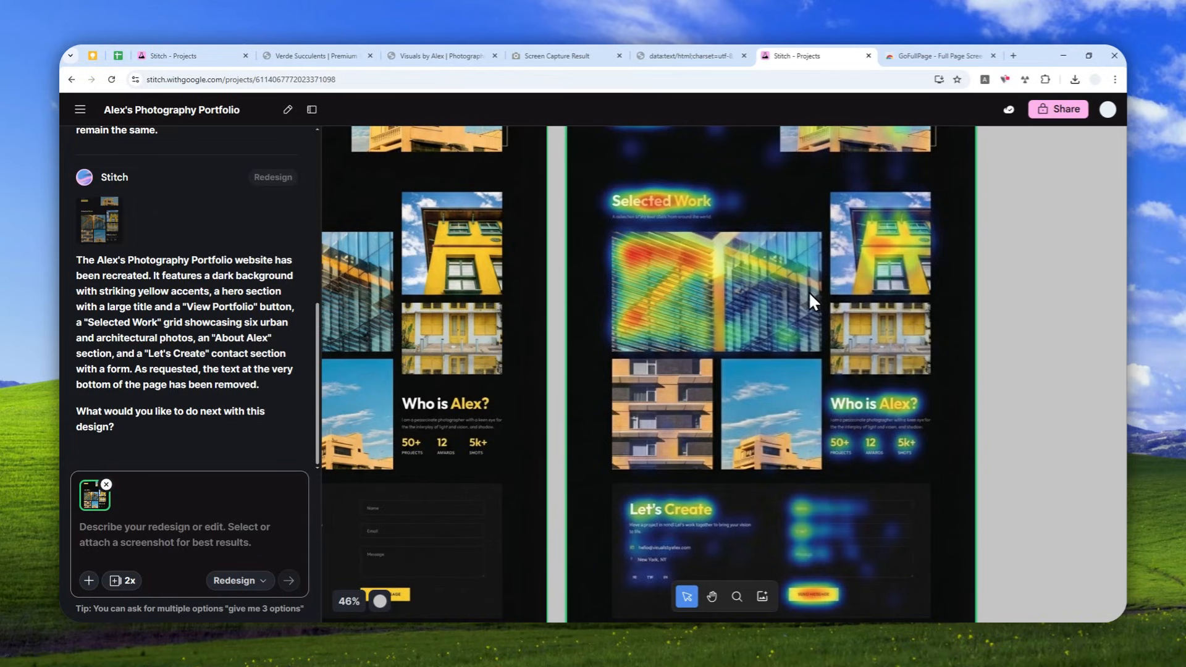
pyautogui.scroll(-2, 821, 288)
pyautogui.scroll(-3, 844, 272)
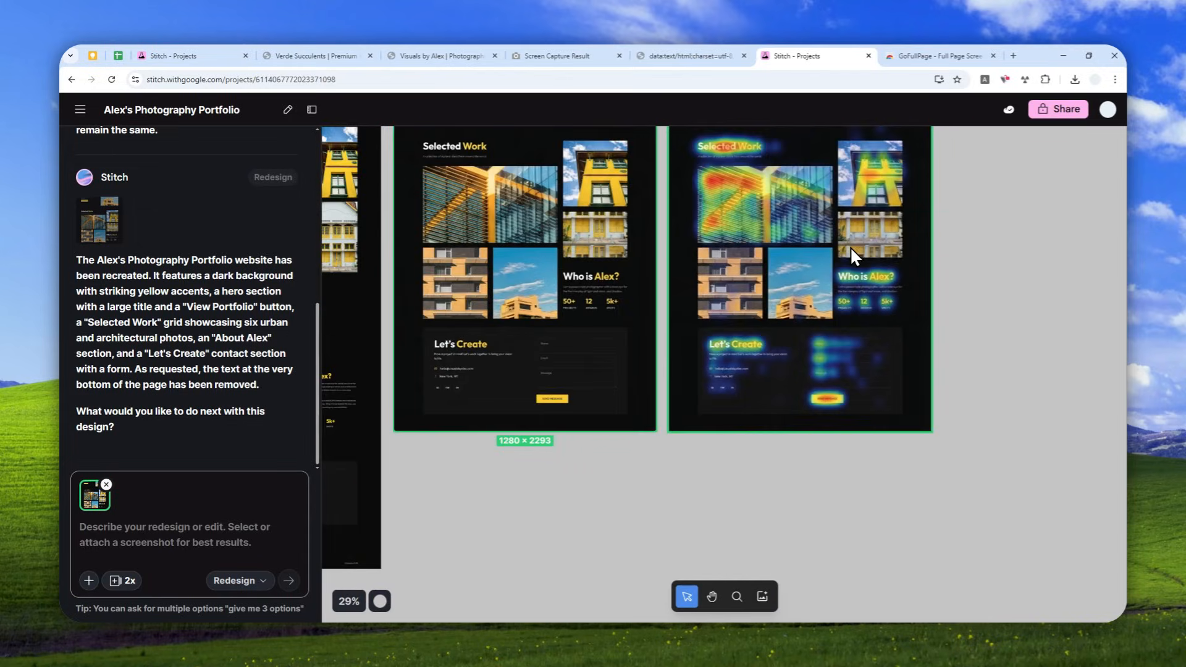
pyautogui.moveTo(537, 487); pyautogui.dragTo(464, 599)
pyautogui.scroll(2, 806, 294)
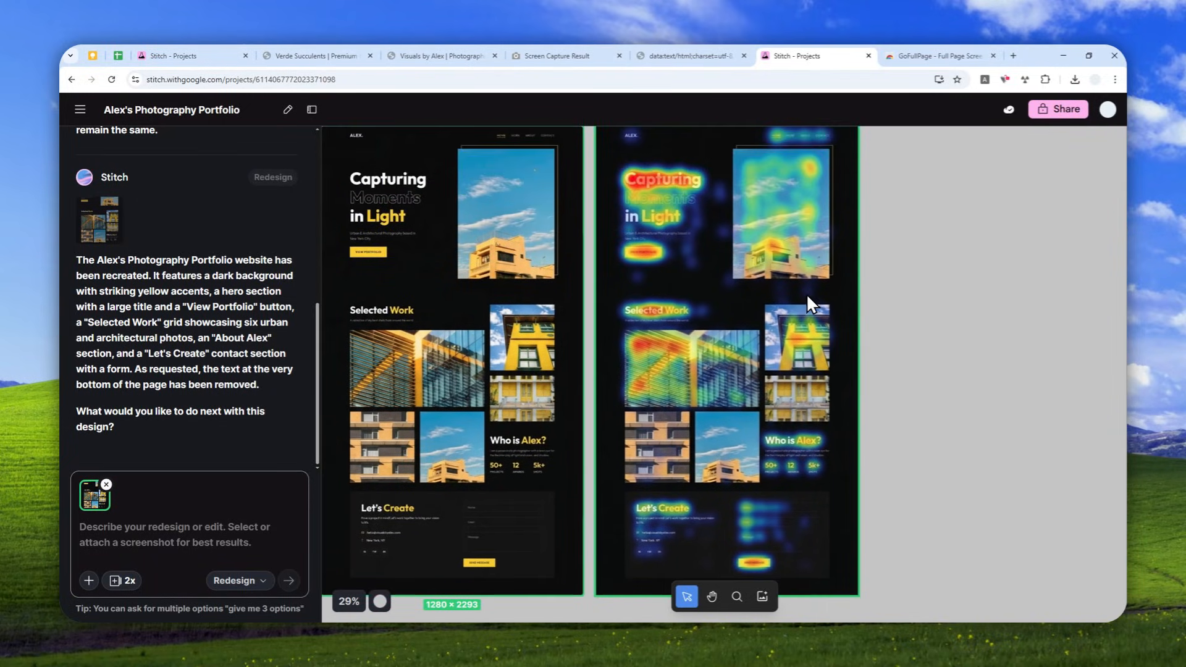
# - Inspect the attention areas in the heatmap's hero and Selected Work sections up close and in the overview of all screens
pyautogui.scroll(2, 790, 249)
pyautogui.scroll(-2, 788, 254)
pyautogui.scroll(3, 804, 217)
pyautogui.scroll(3, 765, 247)
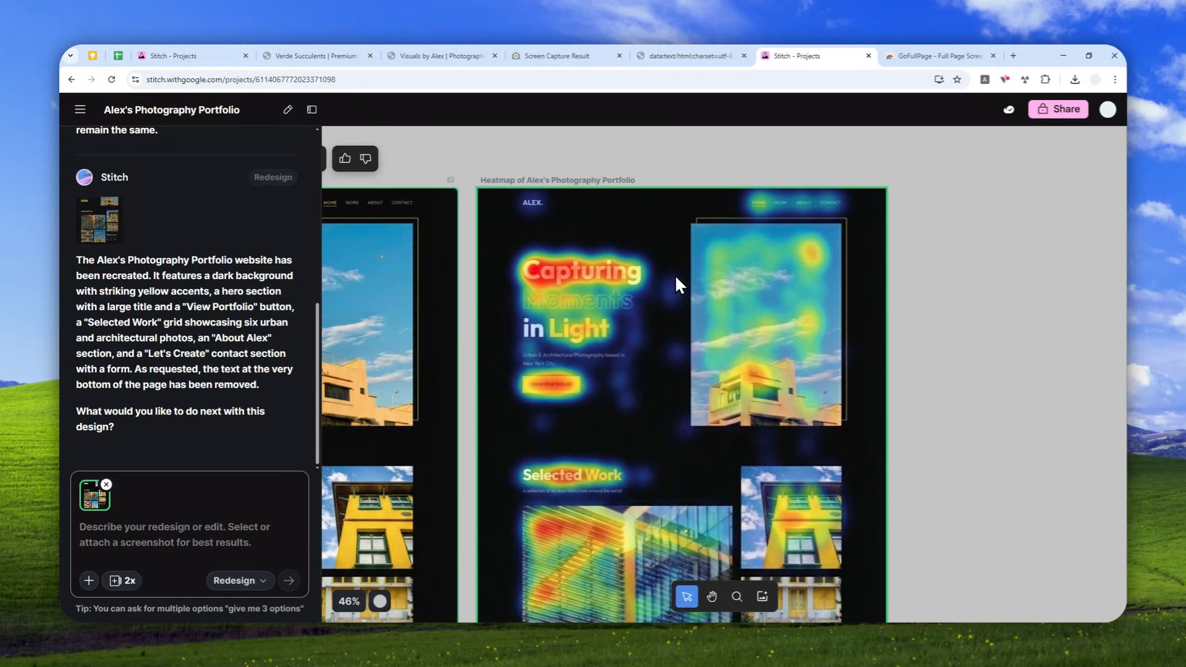
pyautogui.scroll(-6, 681, 299)
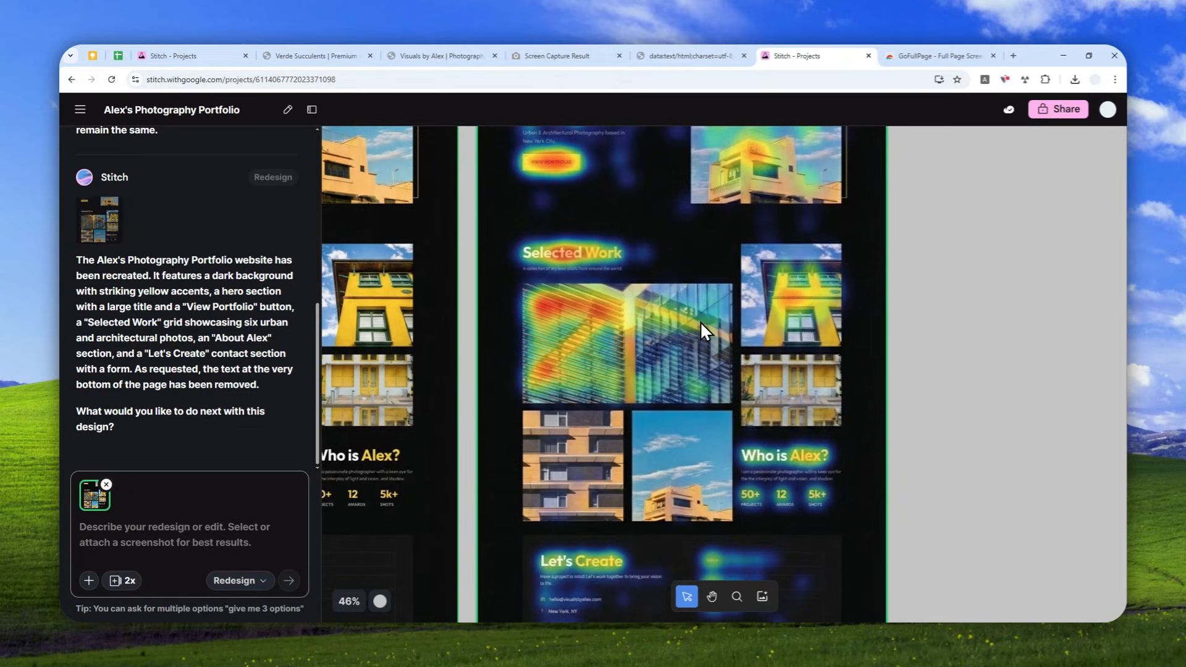
pyautogui.scroll(3, 720, 278)
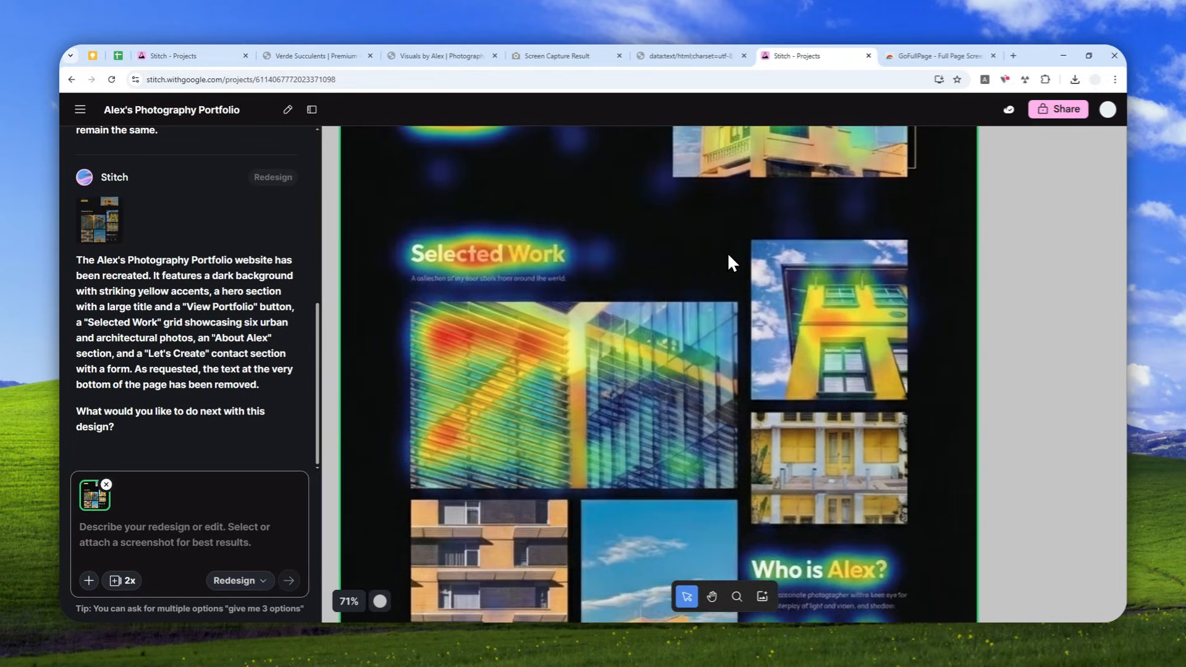
pyautogui.scroll(-2, 727, 251)
pyautogui.scroll(-3, 738, 258)
pyautogui.scroll(5, 738, 258)
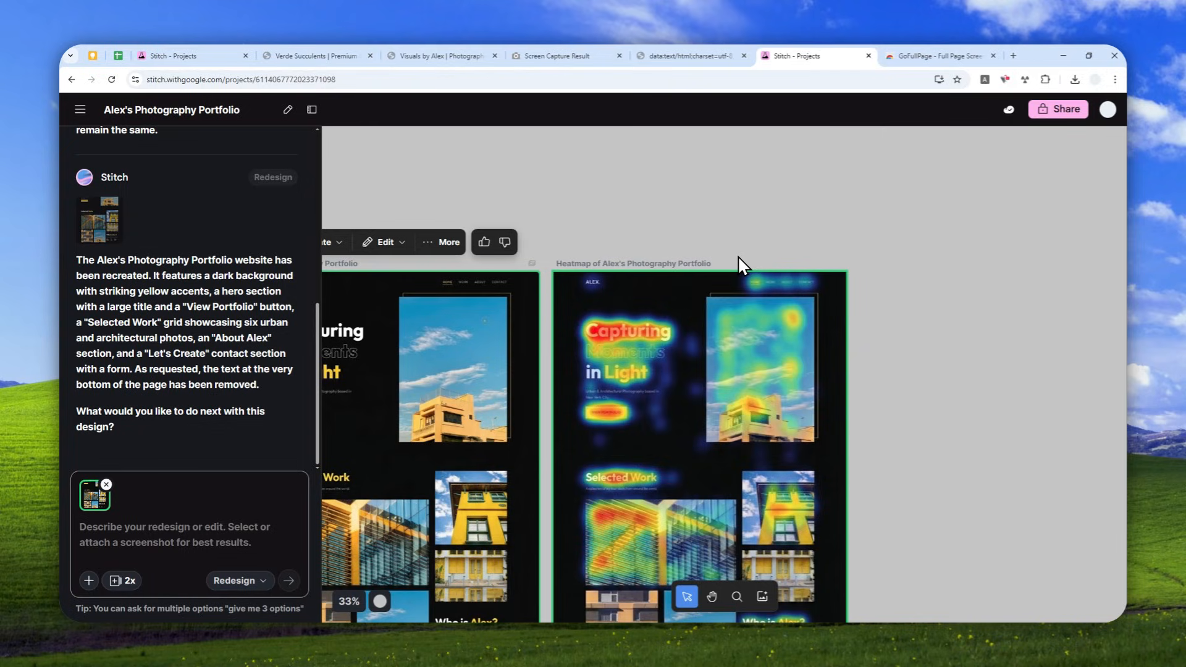
pyautogui.scroll(-3, 661, 306)
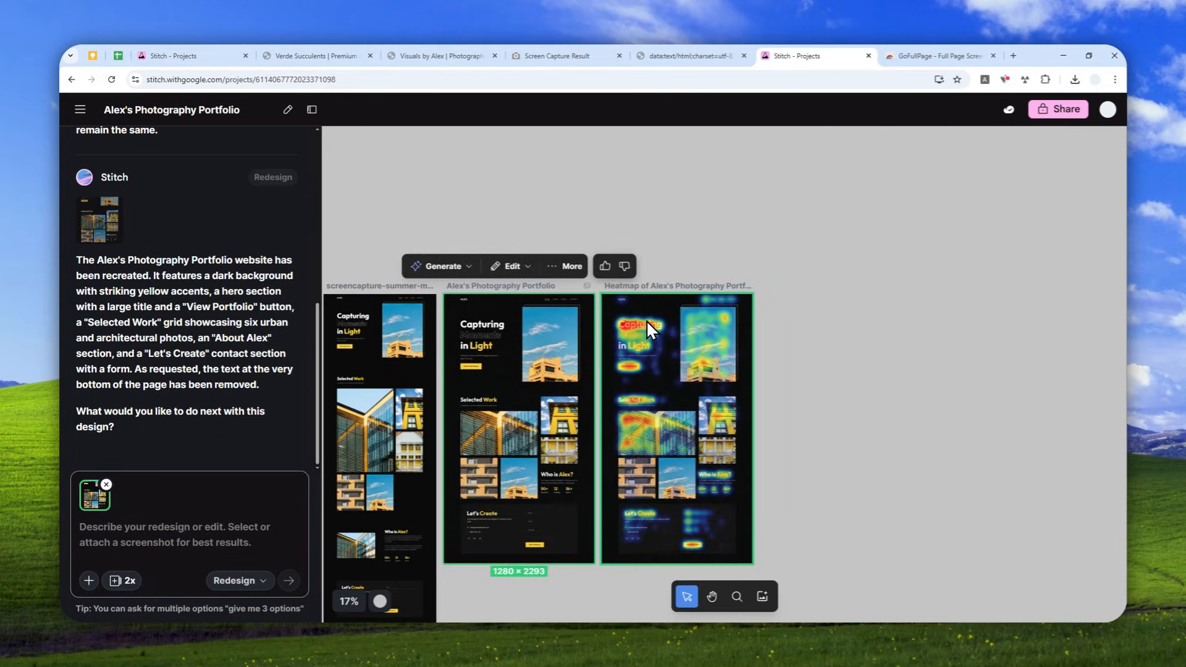
# - Switch back to the Verde Homepage project to view its heatmap
pyautogui.click(234, 55)
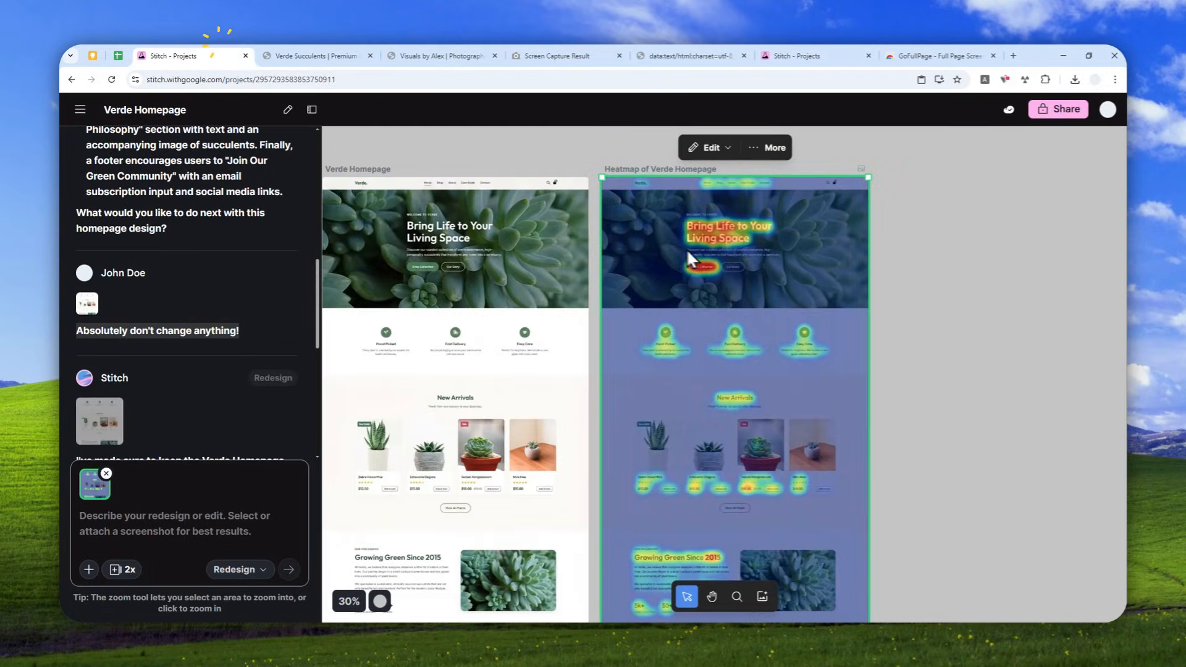